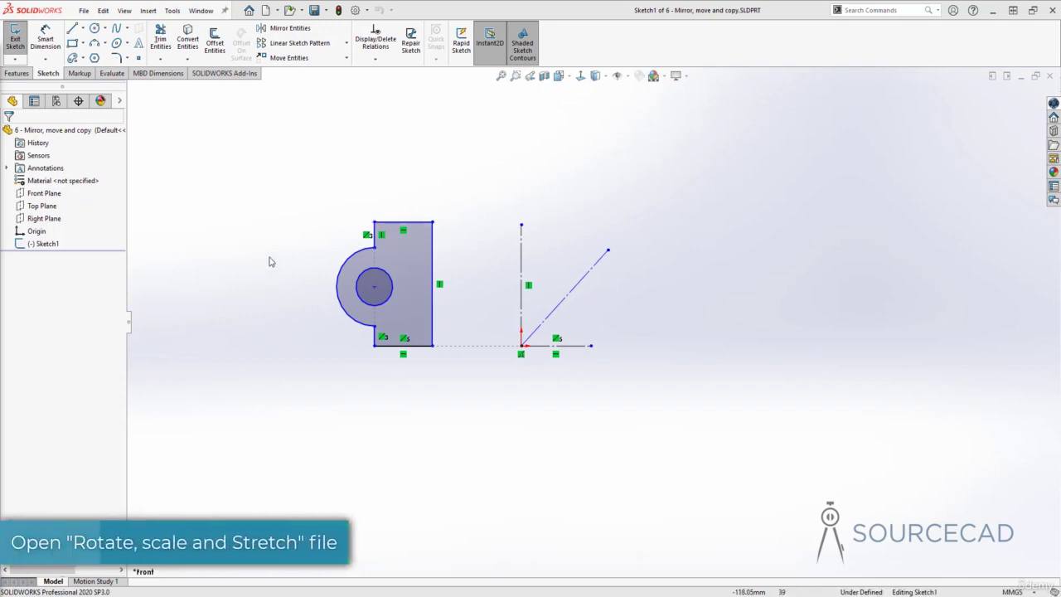
- Preview a 14 degree rotation of the complete profile and its inner circle about the profile's lower-right corner
left_click_drag(302, 177, 453, 391)
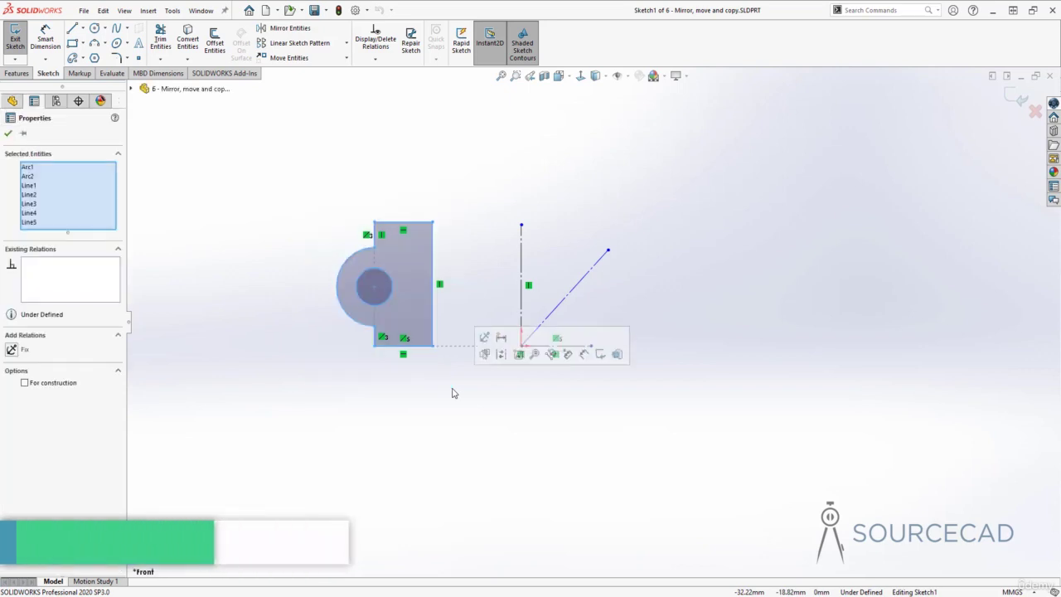
left_click(347, 58)
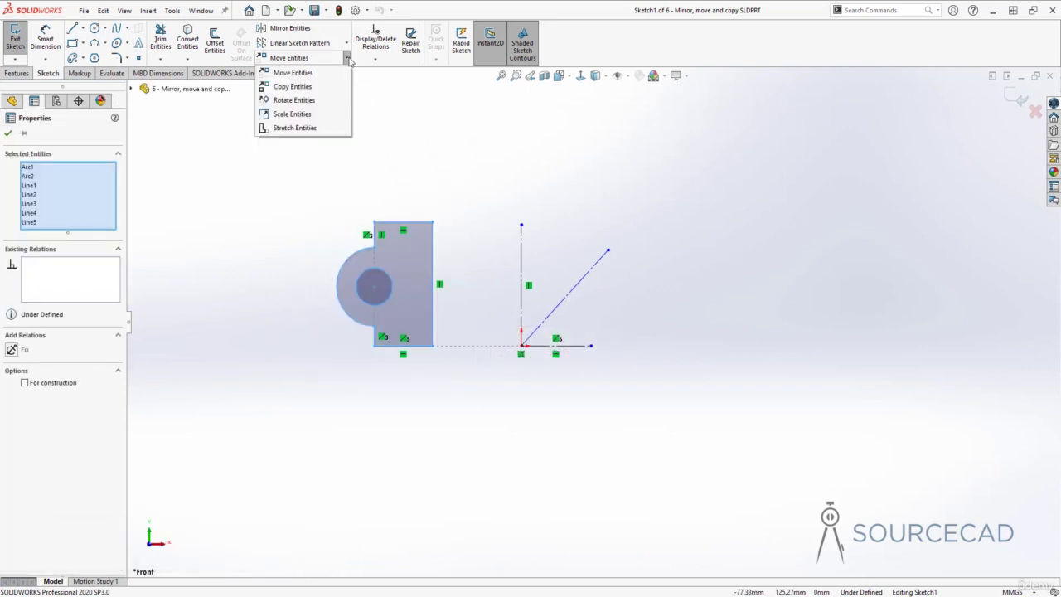
left_click(327, 104)
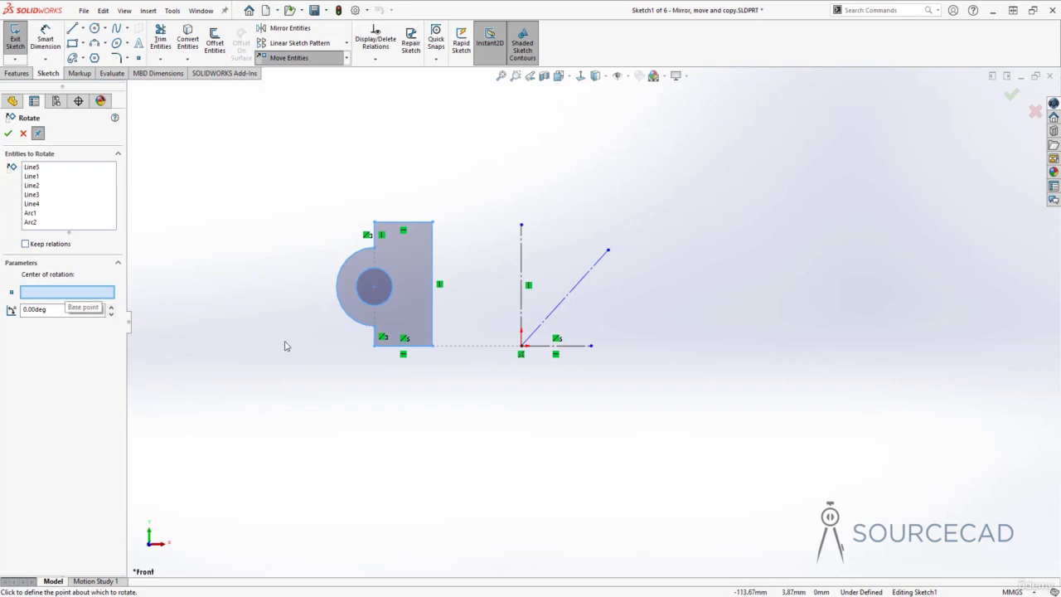
left_click(433, 345)
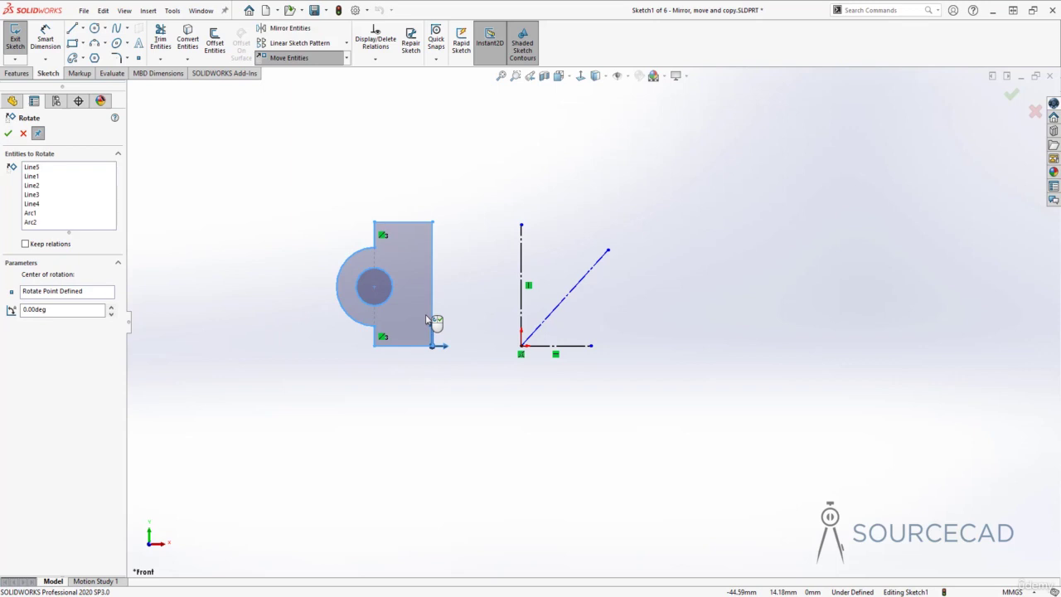
left_click(112, 307)
left_click(111, 308)
left_click(111, 308)
left_click(112, 307)
left_click(112, 308)
left_click(111, 307)
left_click(112, 307)
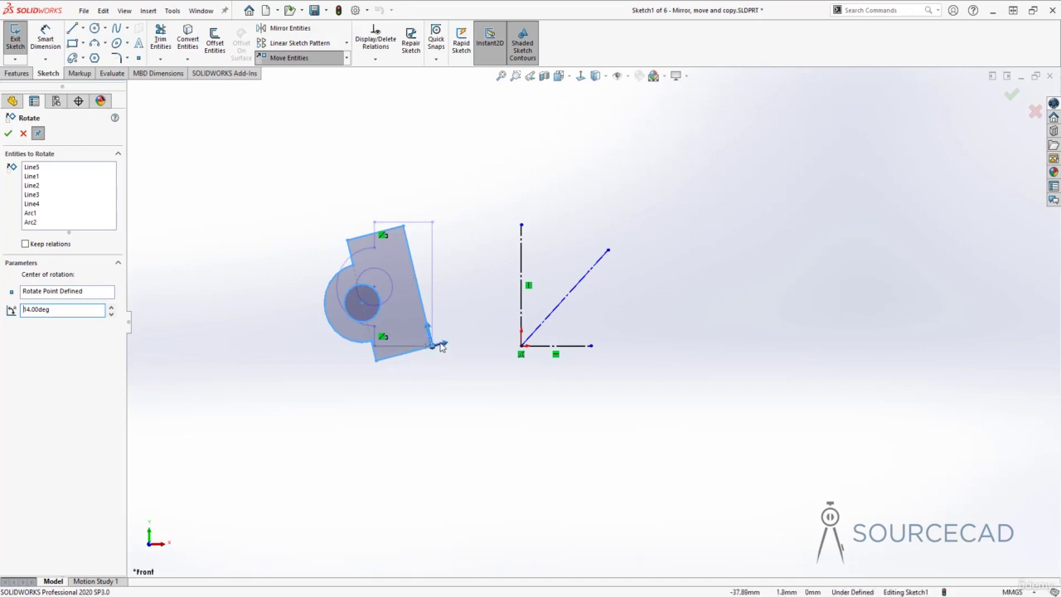
- Apply the profile rotation at -10 degrees instead, and undo it
left_click(111, 313)
left_click(111, 314)
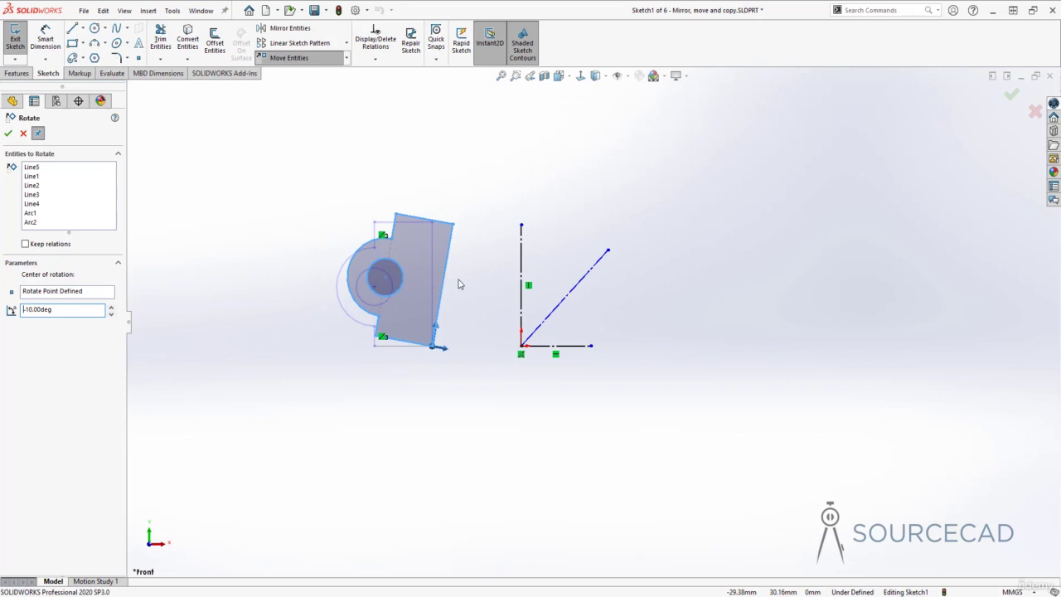
left_click(8, 132)
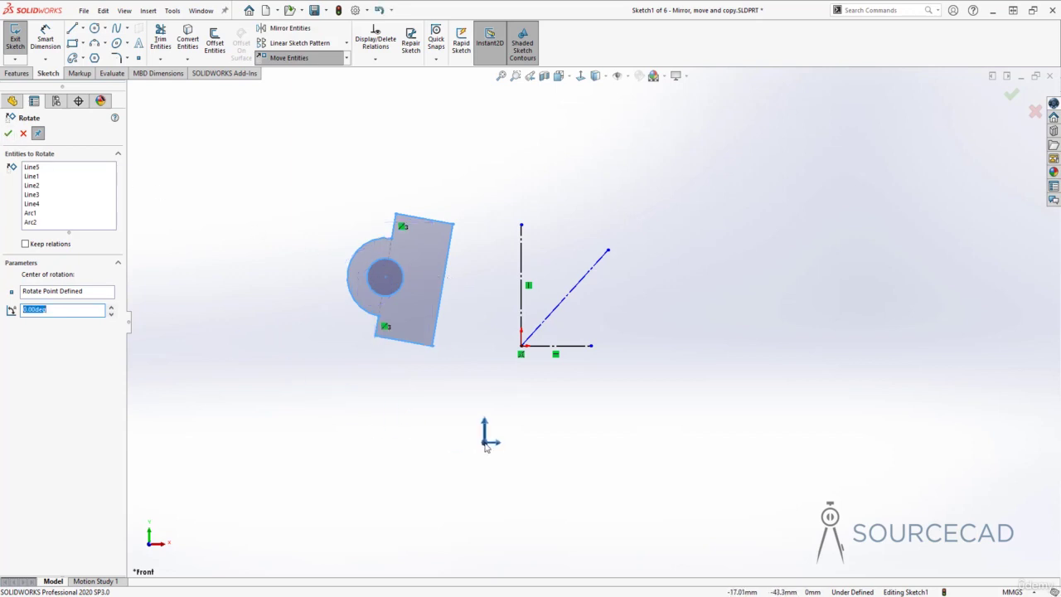
key("Escape")
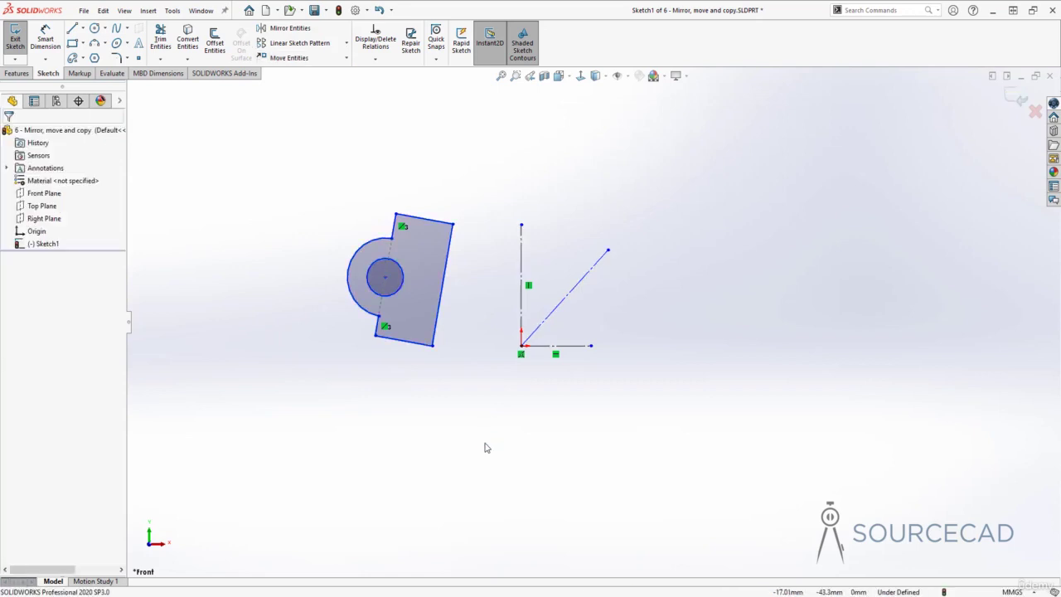
key("ctrl+z")
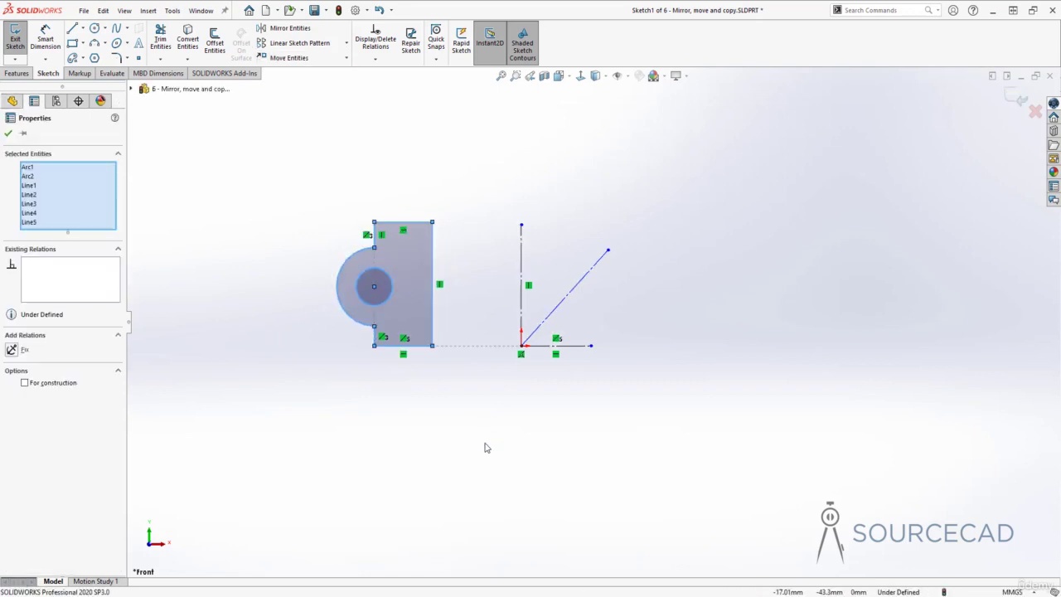
left_click(407, 419)
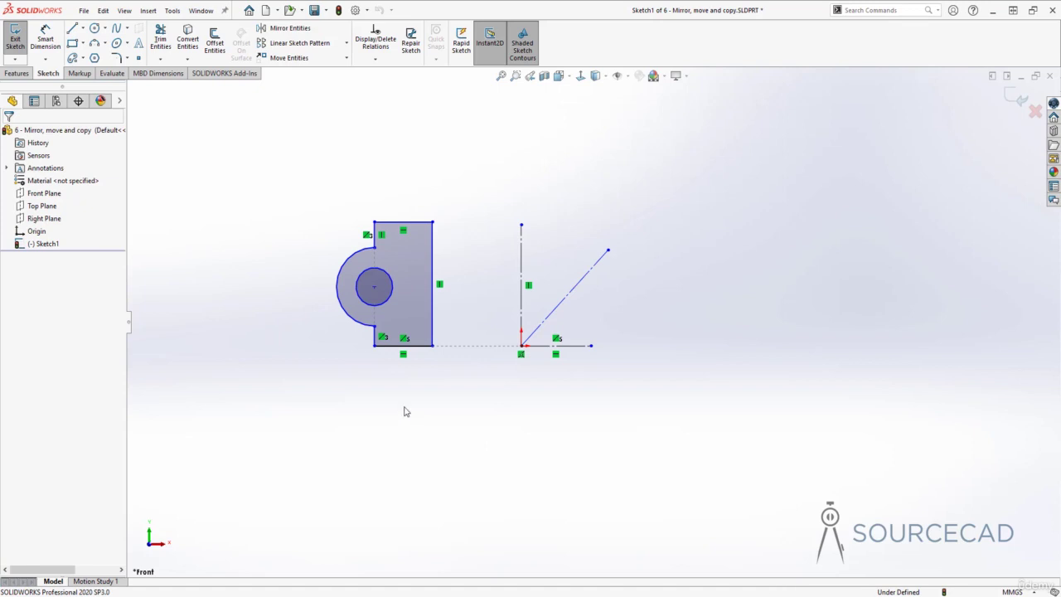
- Set up a Rotate of the whole profile about its lower-right corner with Keep relations enabled
left_click(346, 58)
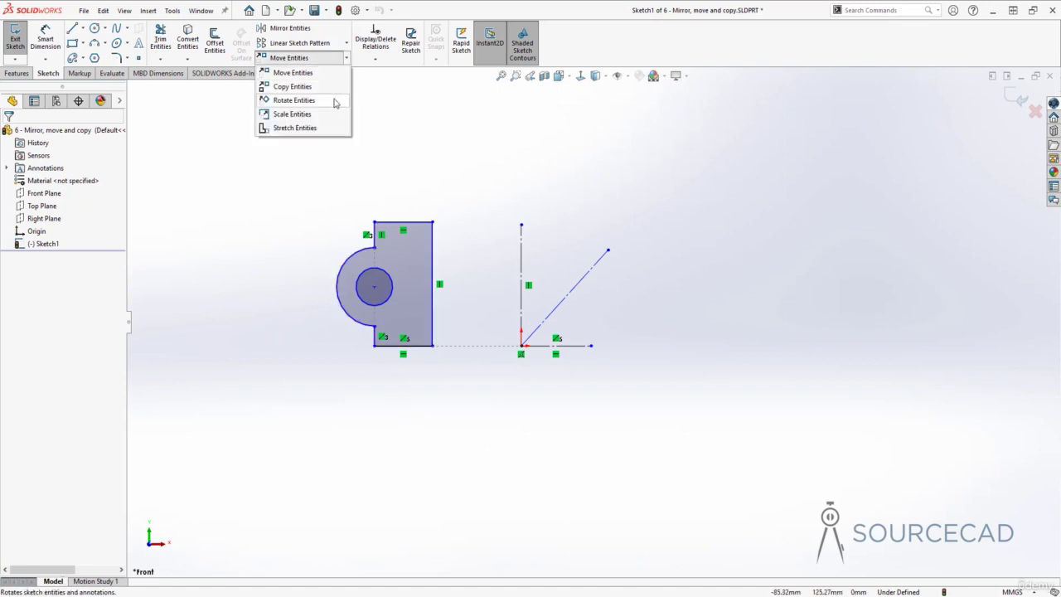
left_click(294, 101)
left_click_drag(295, 165, 481, 412)
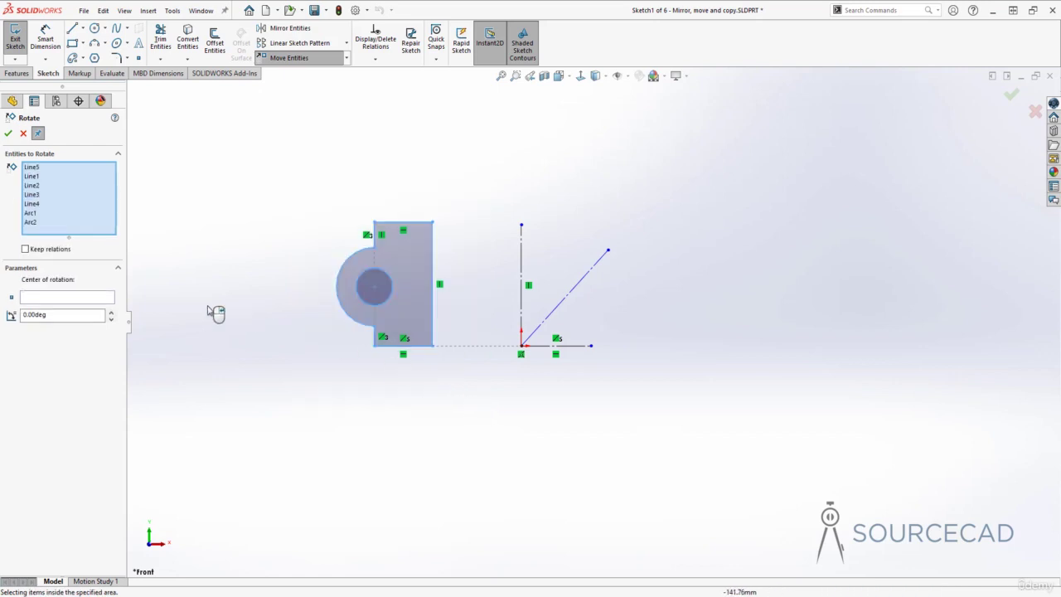
left_click(33, 252)
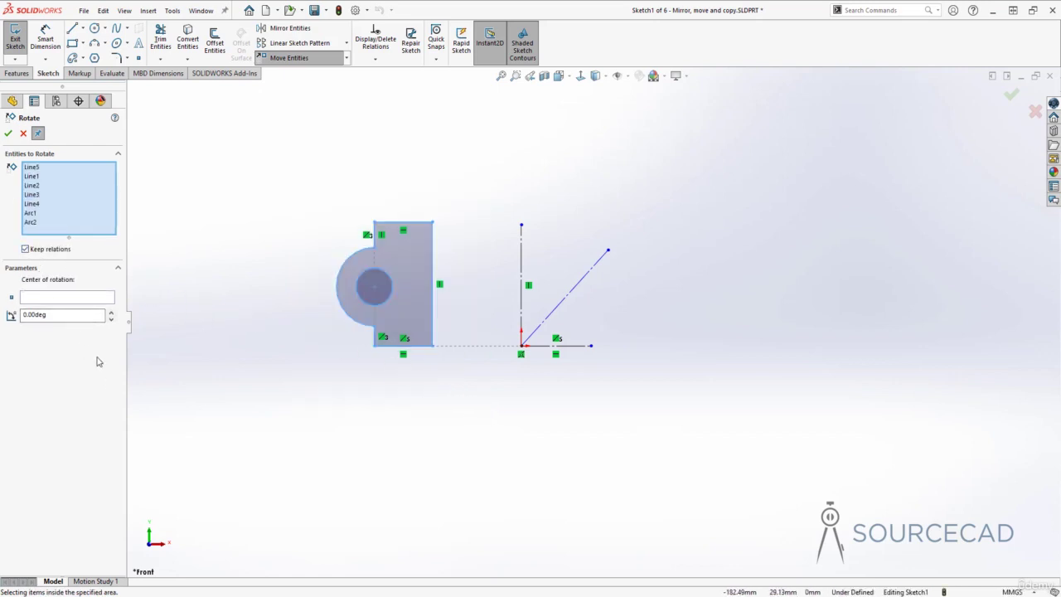
left_click(74, 299)
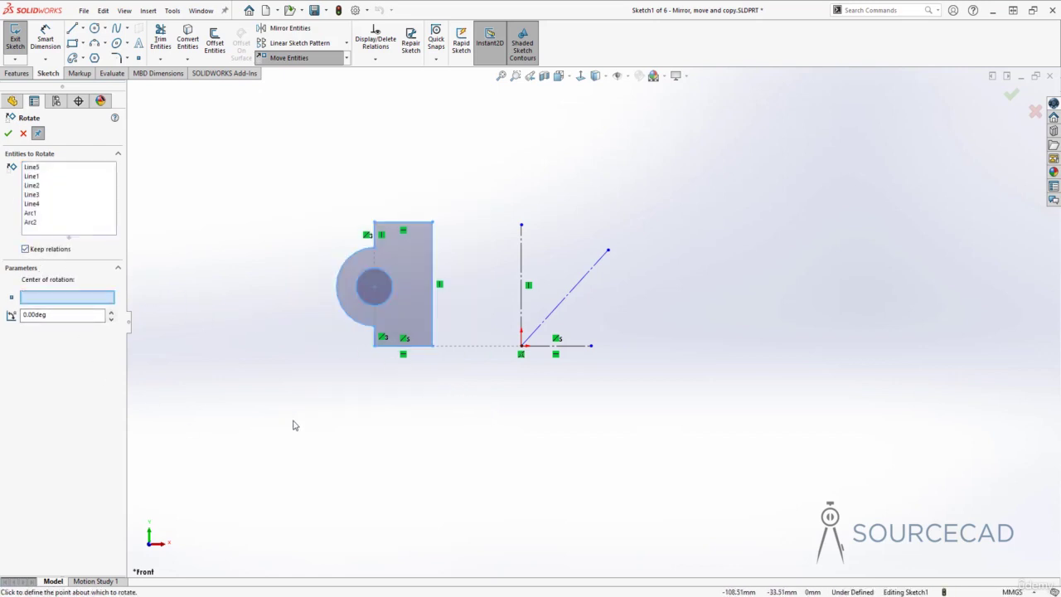
left_click(432, 348)
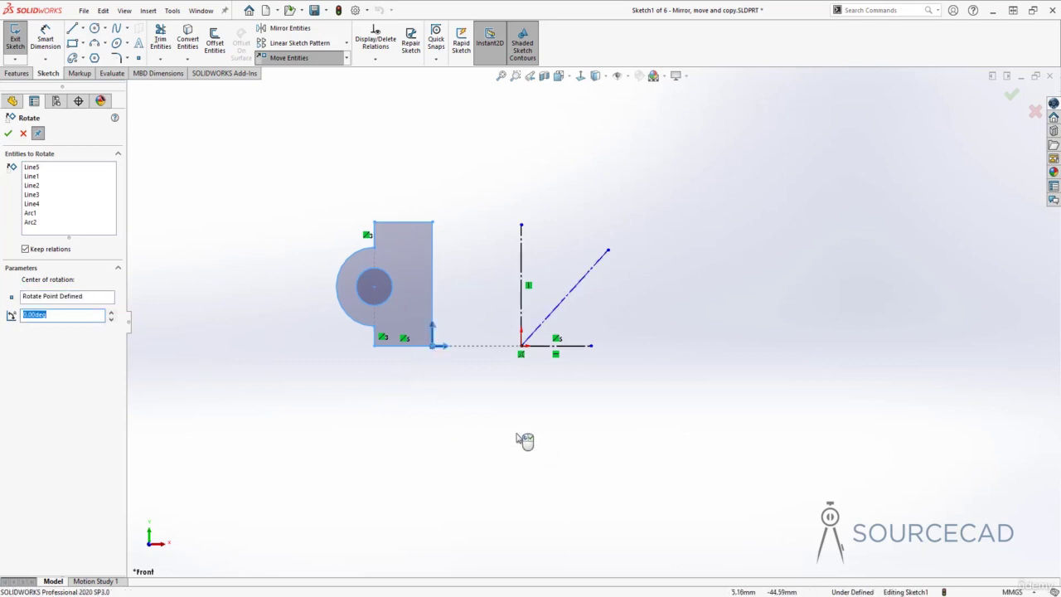
- Try rotation angles of 26, -4 and -31 degrees for the profile with its relations kept
left_click(111, 314)
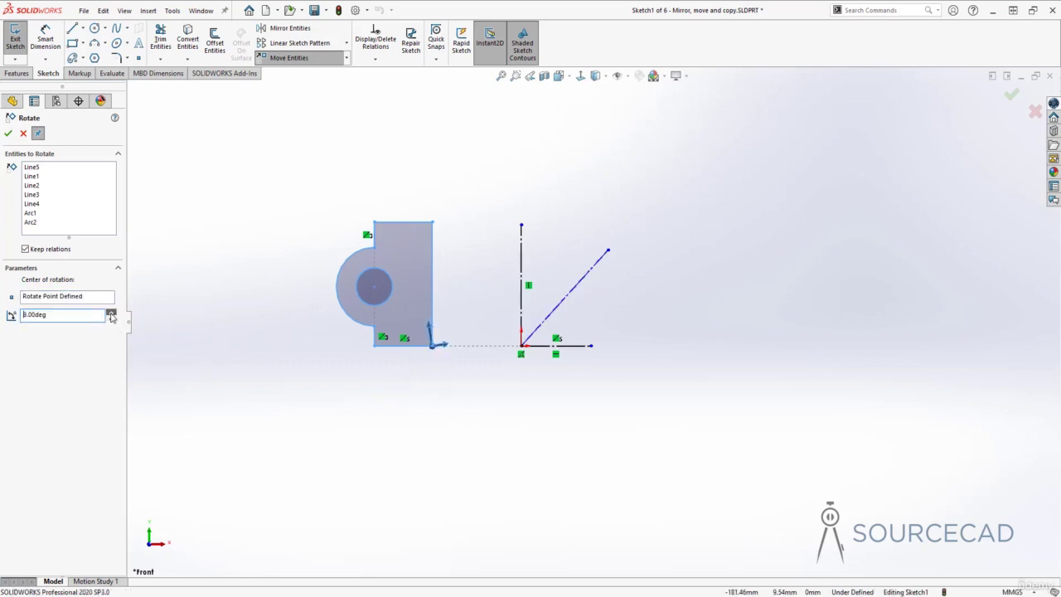
left_click(111, 314)
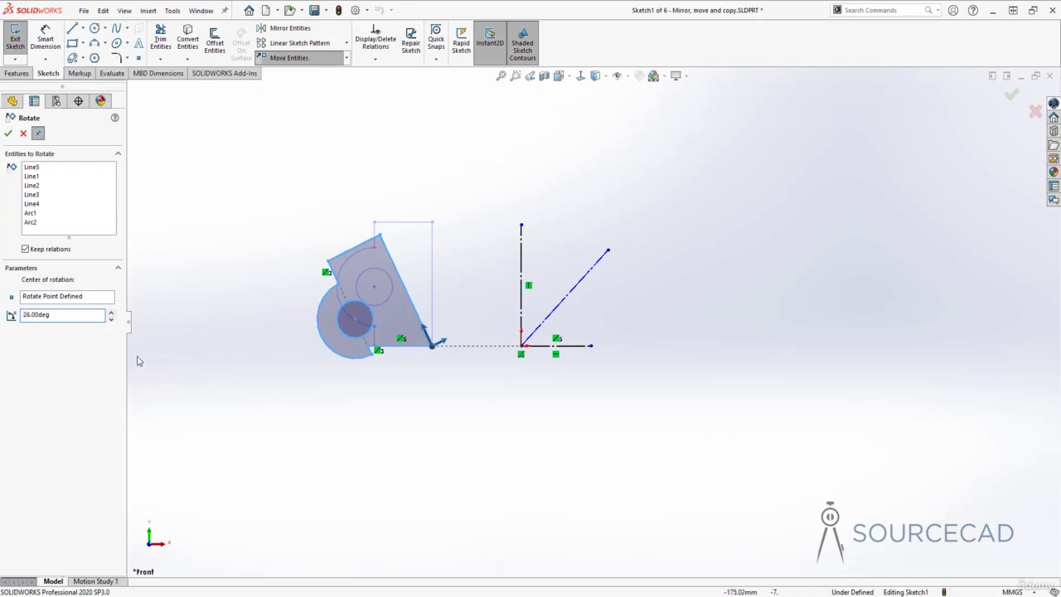
left_click(111, 319)
left_click(111, 319)
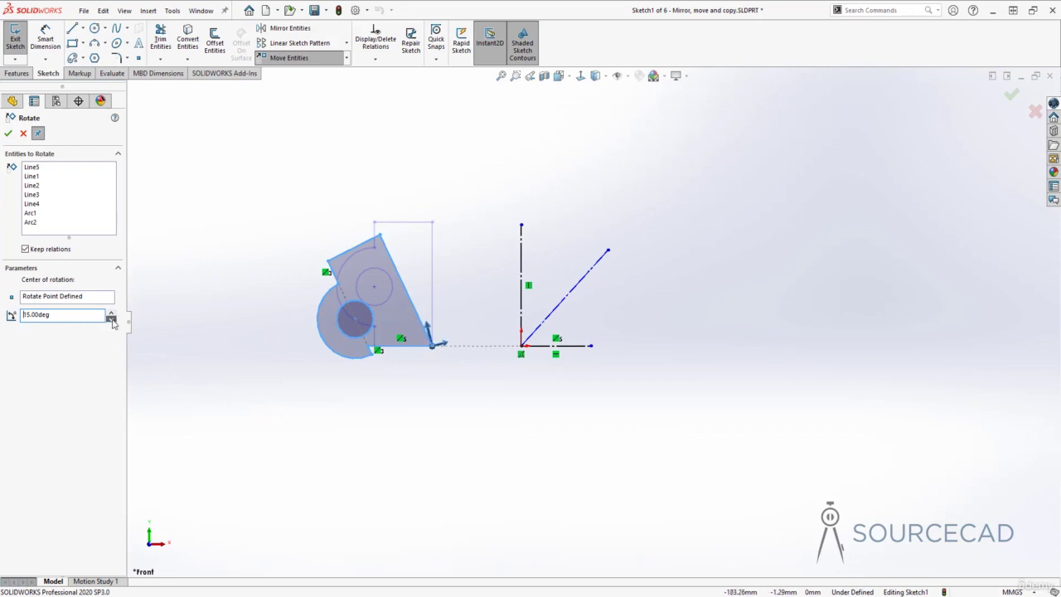
type("-4")
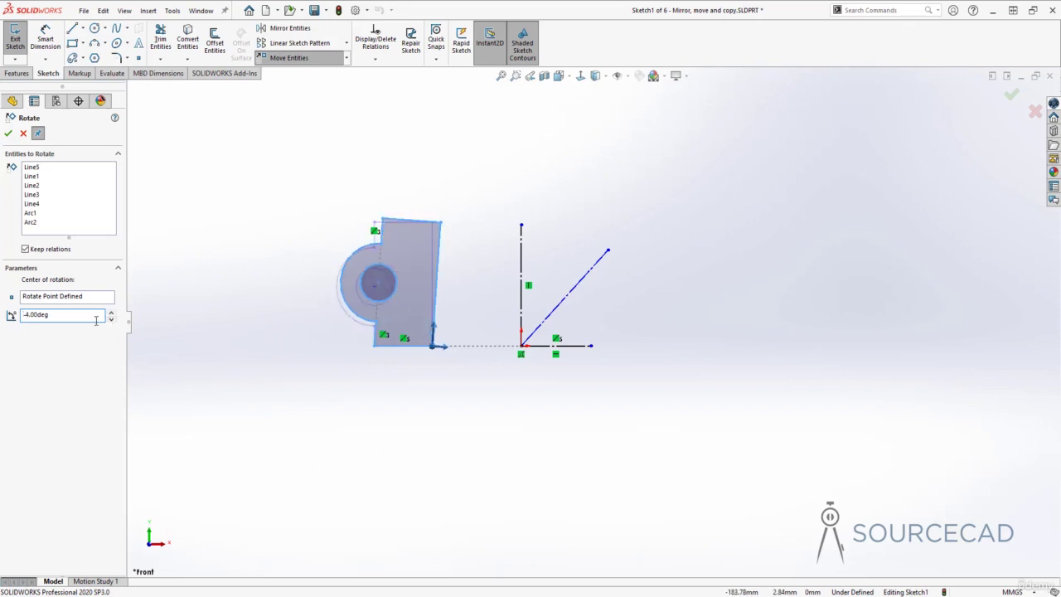
left_click(111, 319)
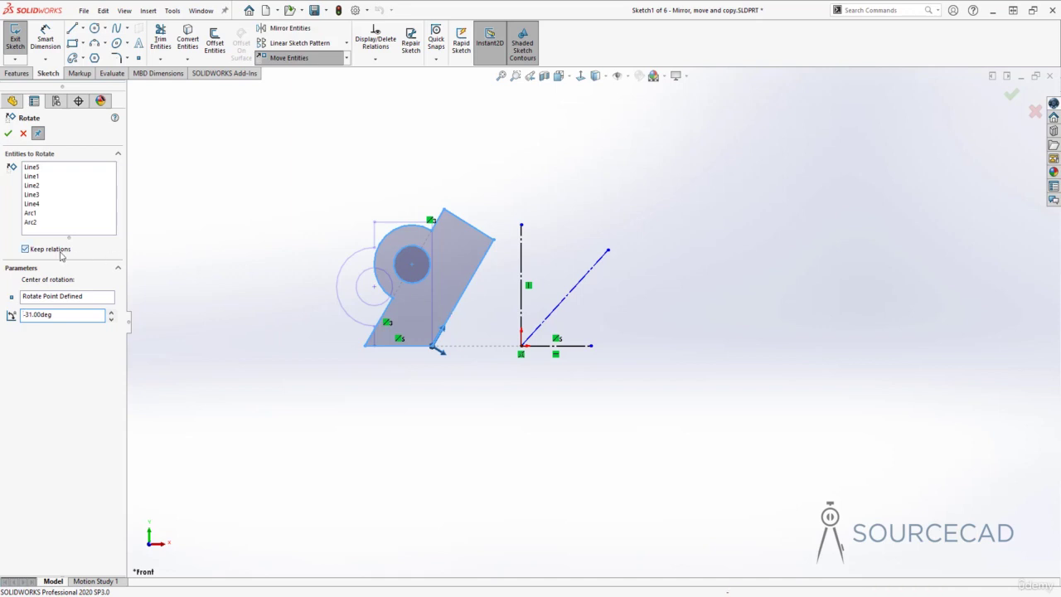
- Apply the -31 degree rotation with Keep relations disabled, and undo it
left_click(25, 249)
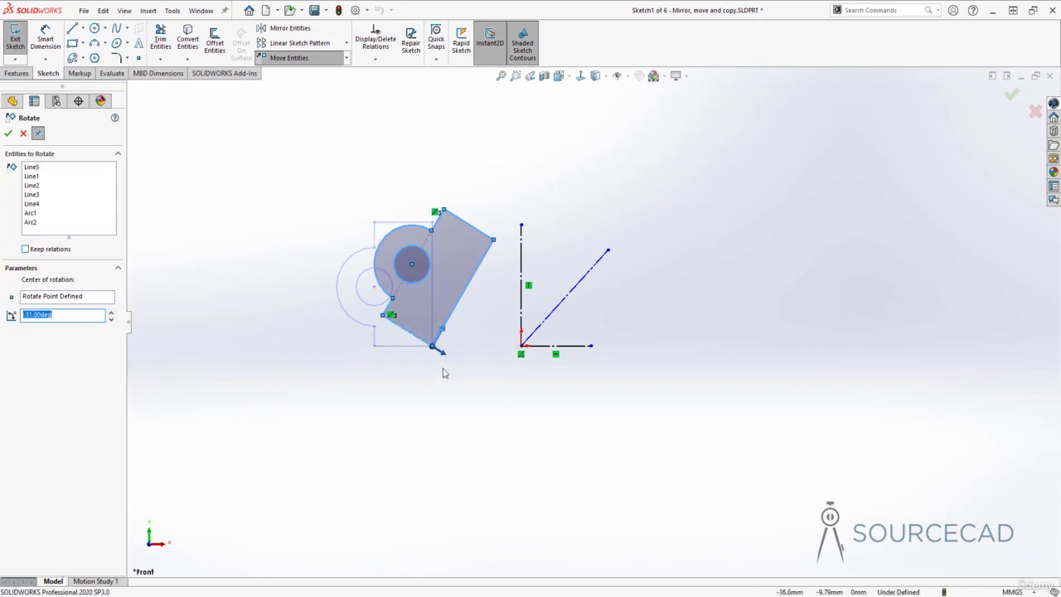
left_click(7, 133)
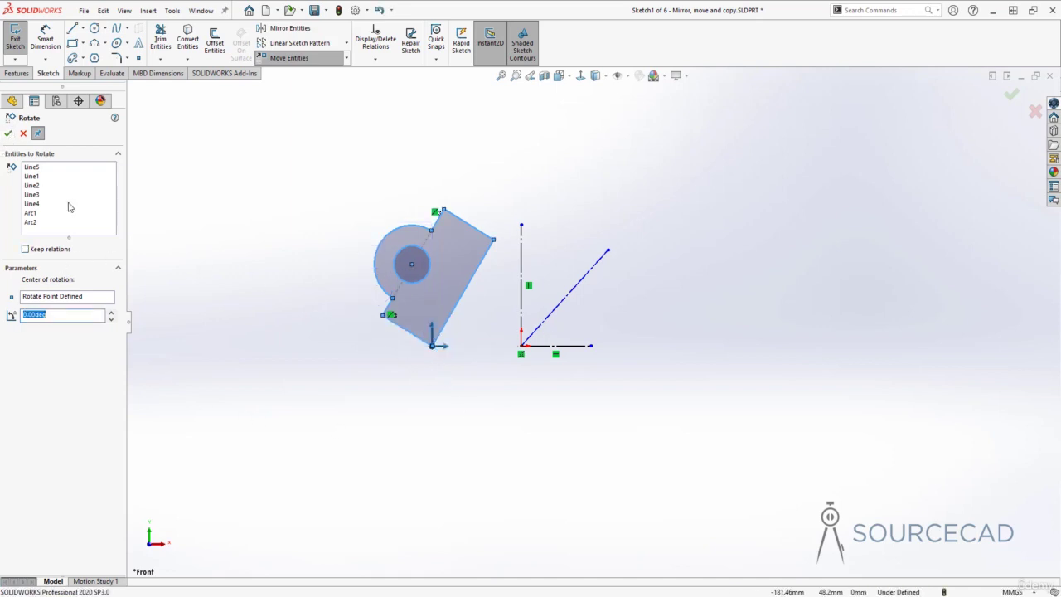
key("Escape")
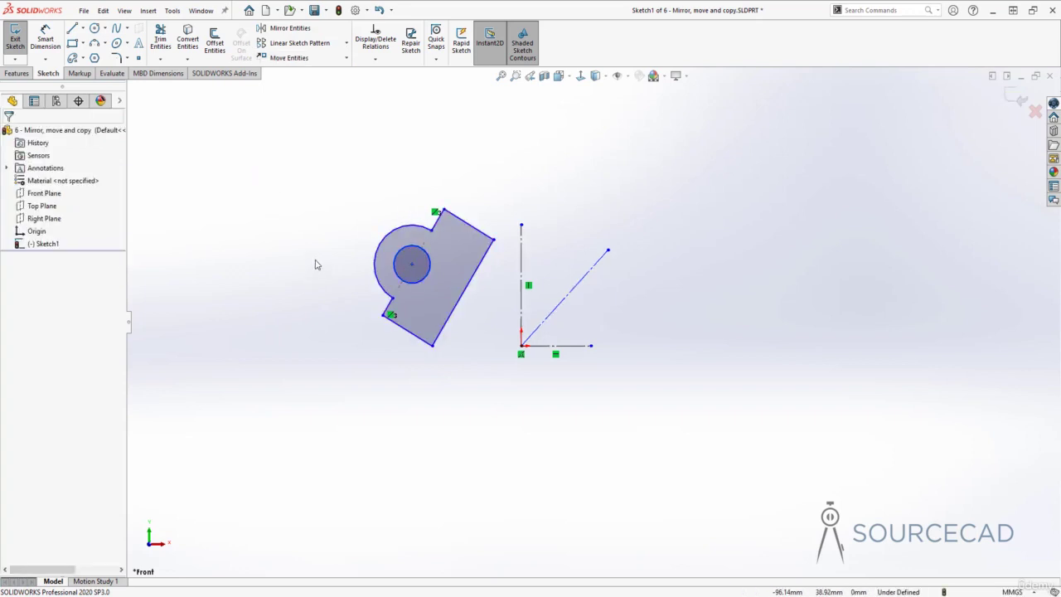
key("ctrl+z")
key("Escape")
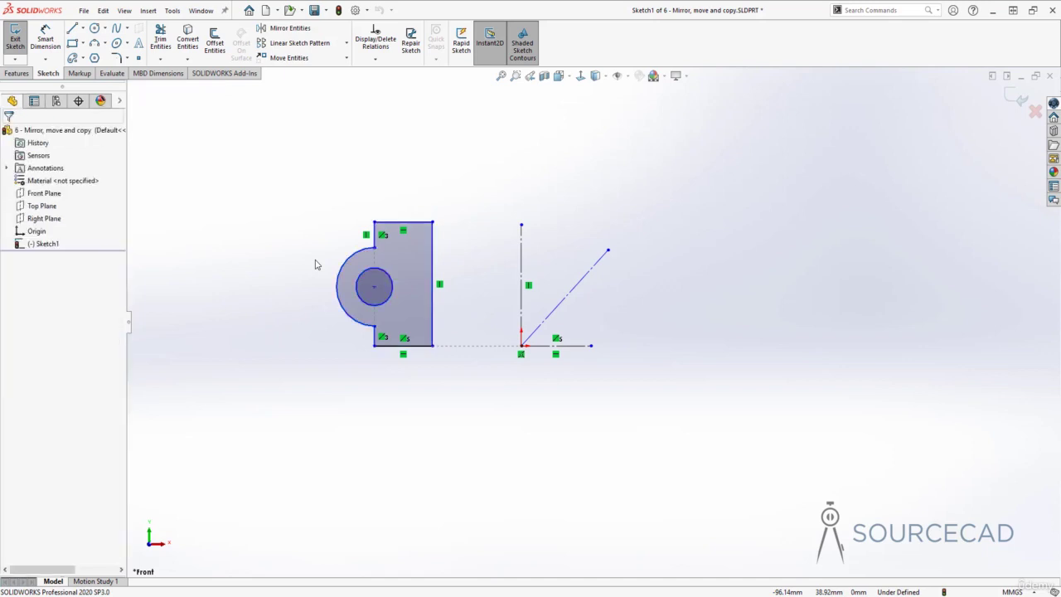
- Scale the whole profile and its circle by 0.25 about the profile's lower-right corner, and undo the scaling
left_click(346, 60)
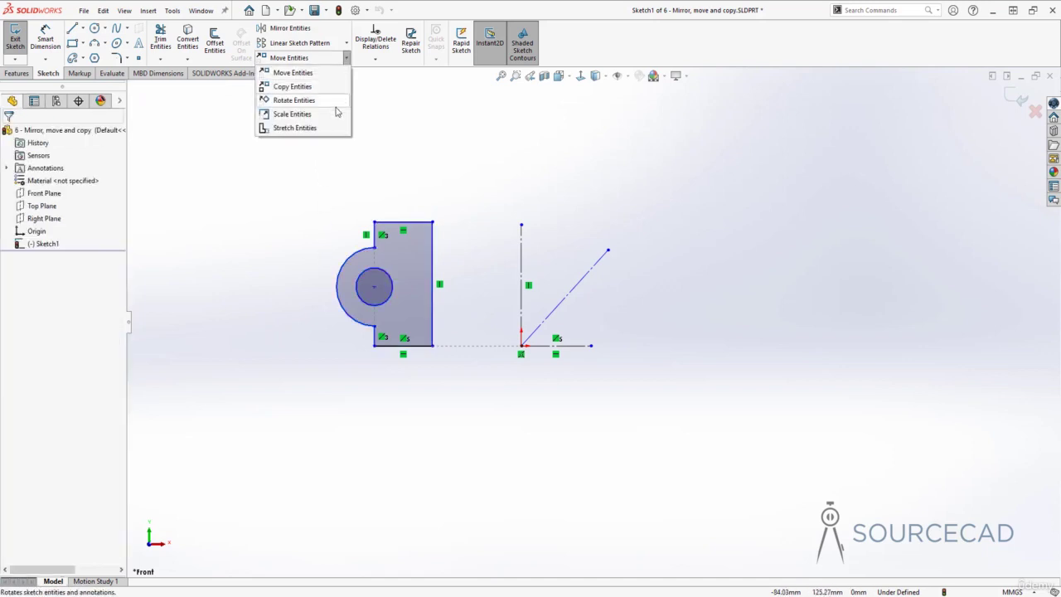
left_click(308, 116)
left_click_drag(284, 145, 459, 397)
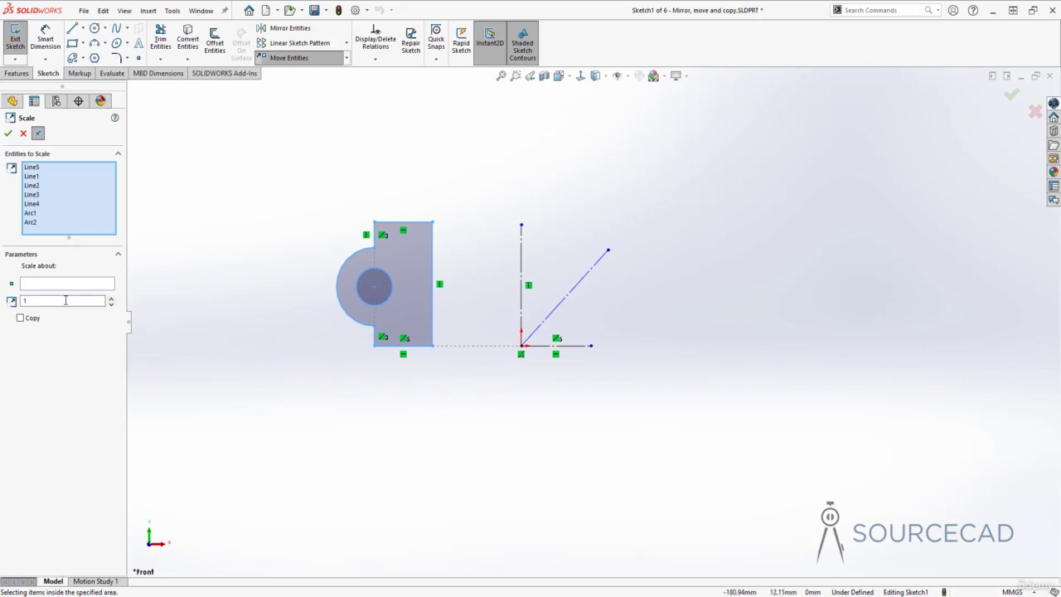
left_click(34, 286)
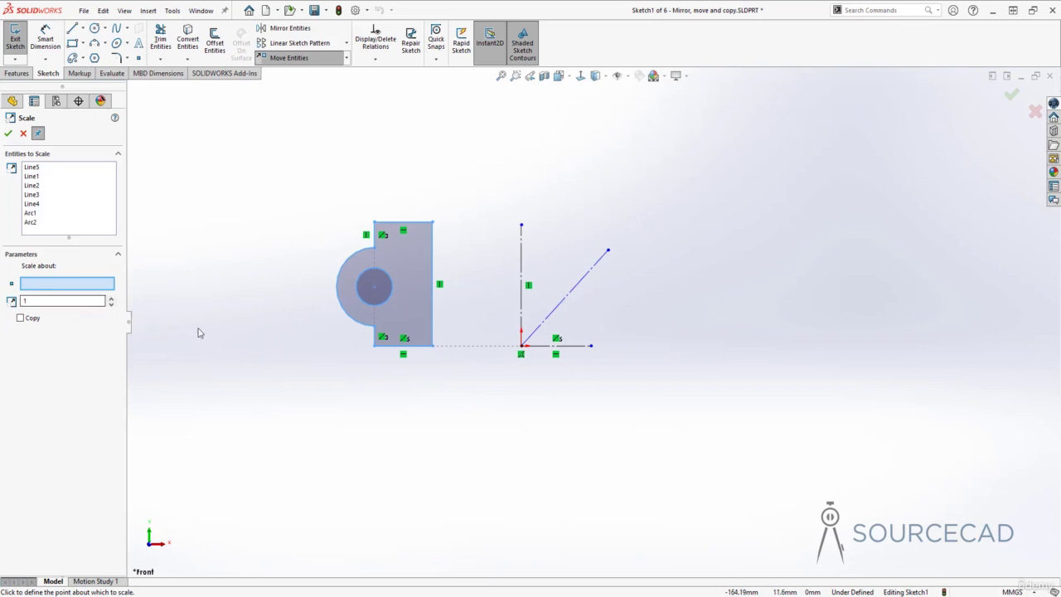
left_click(432, 347)
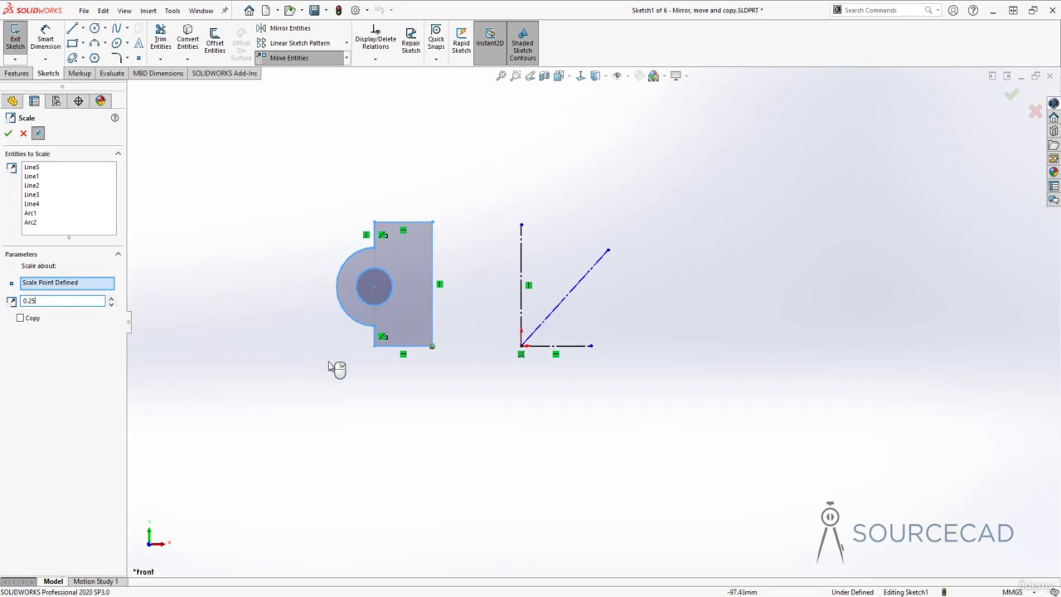
left_click(9, 134)
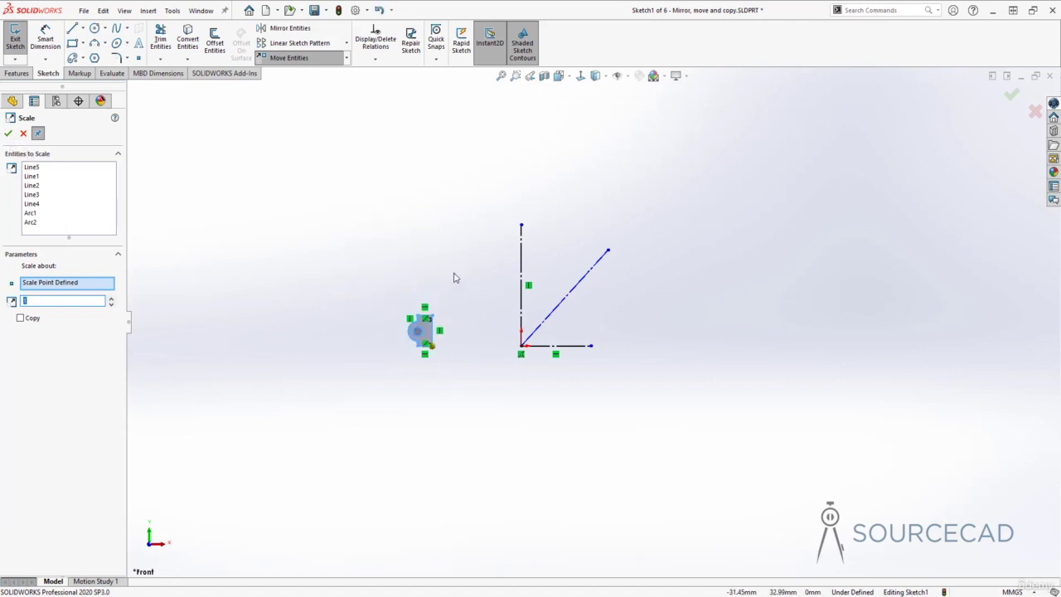
key("Escape")
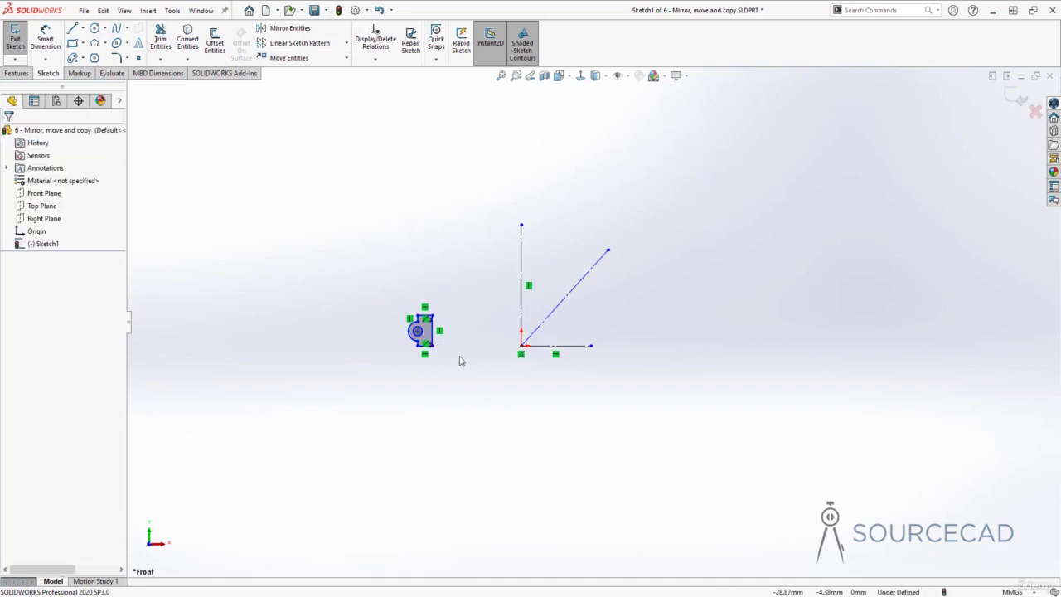
key("ctrl+z")
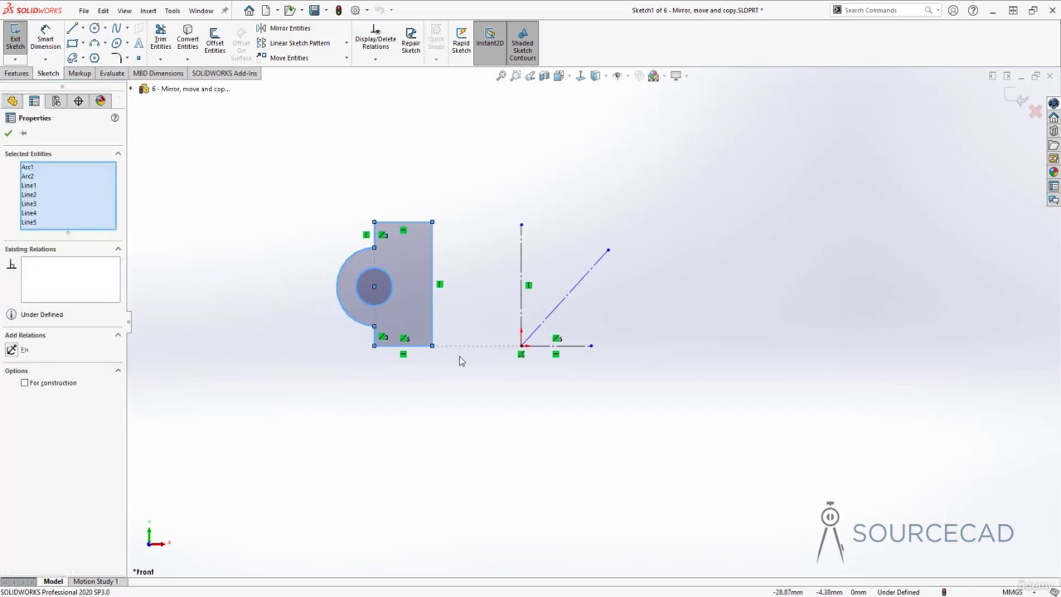
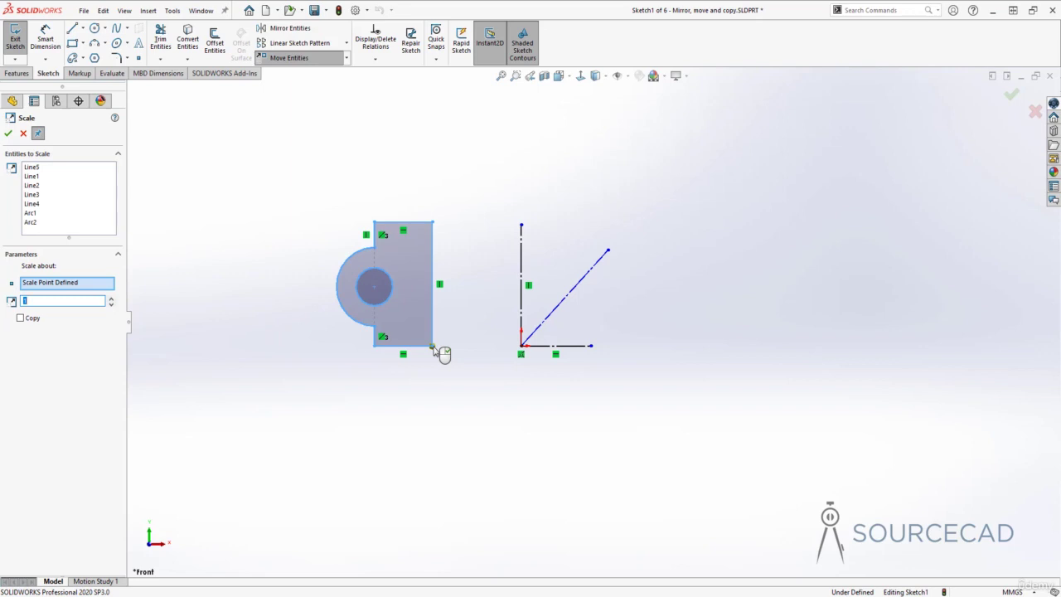
- Create one copy of the whole profile and its circle scaled by 1.5 about the profile's lower-right corner
left_click(20, 318)
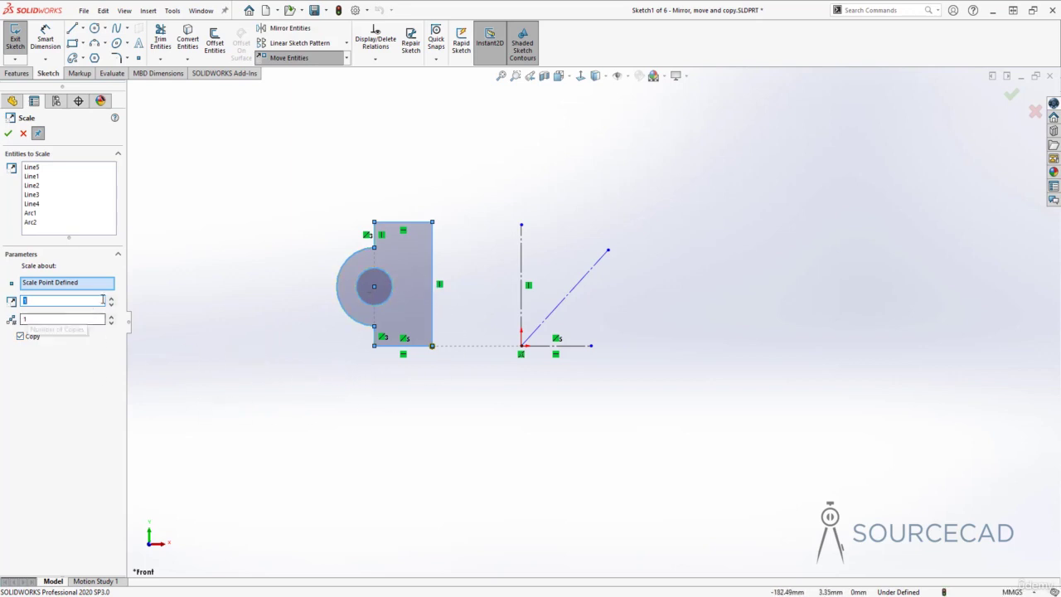
left_click(112, 302)
left_click(112, 302)
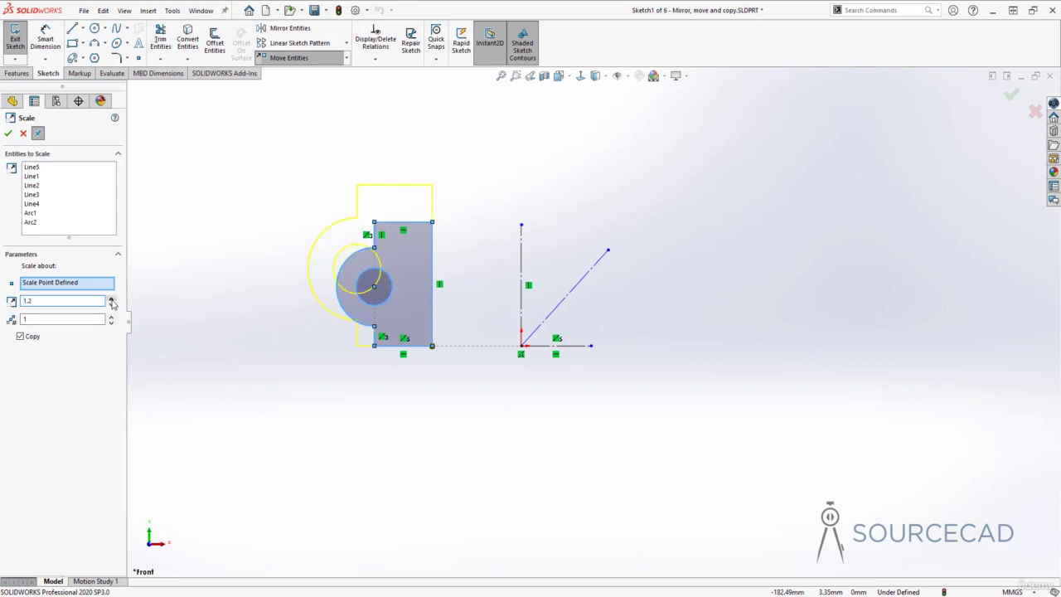
left_click(111, 302)
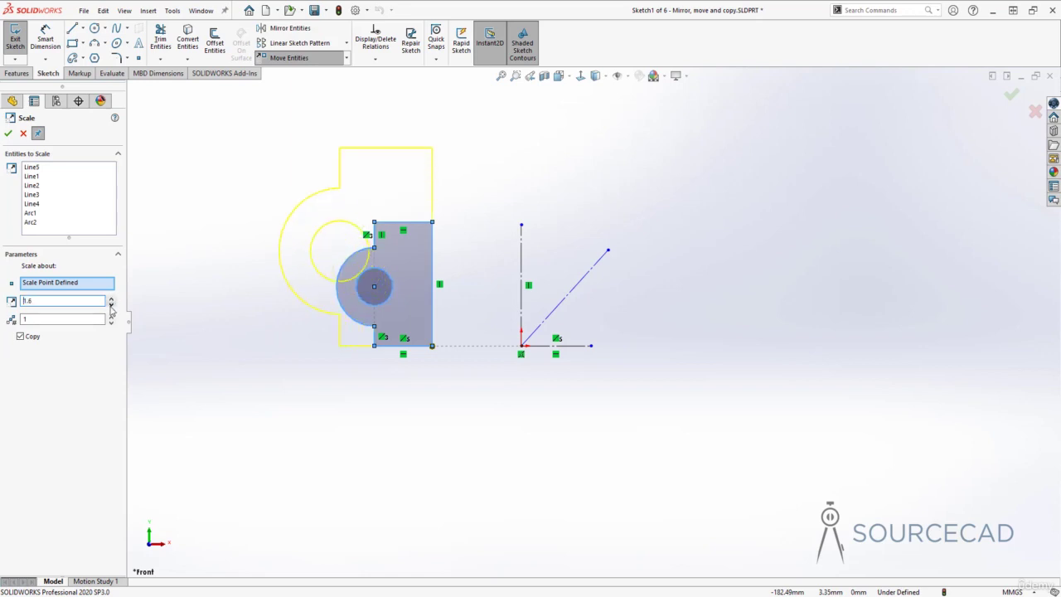
left_click(111, 307)
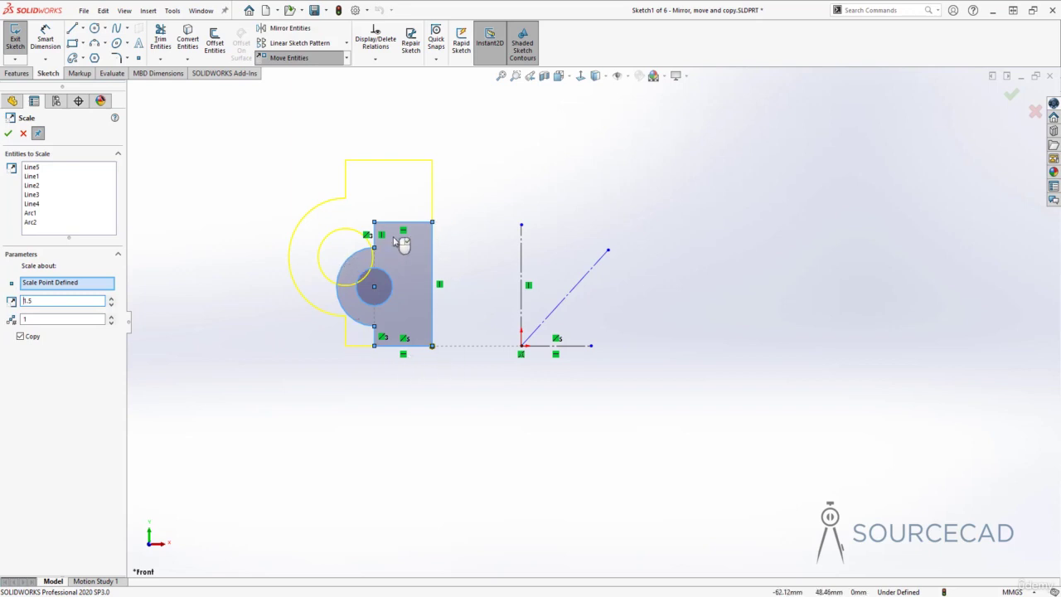
left_click(10, 134)
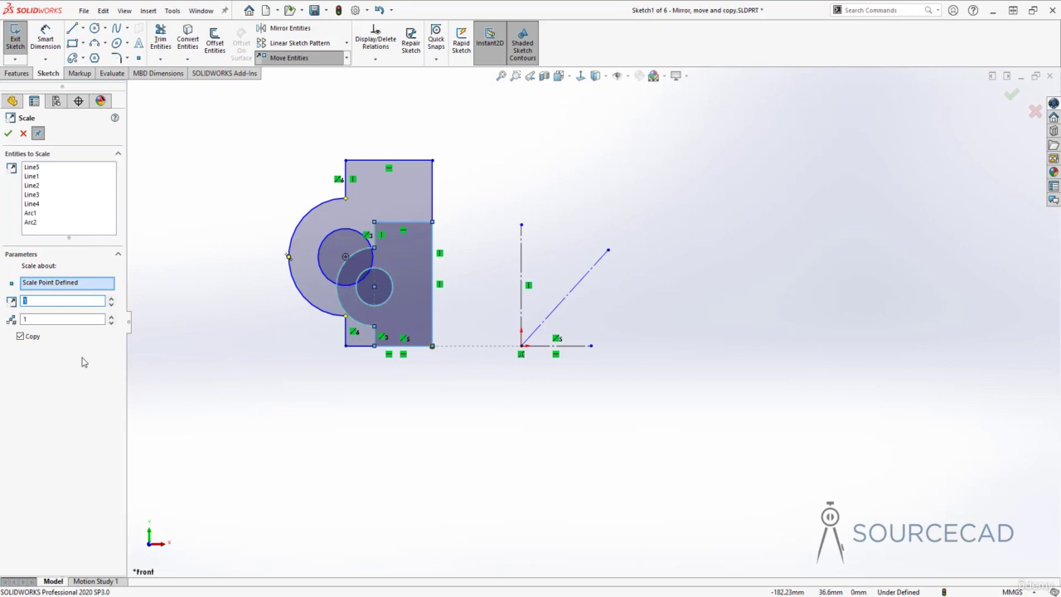
- Add another copy of the original profile scaled by 0.6 about the same corner, and finish scaling
left_click(111, 304)
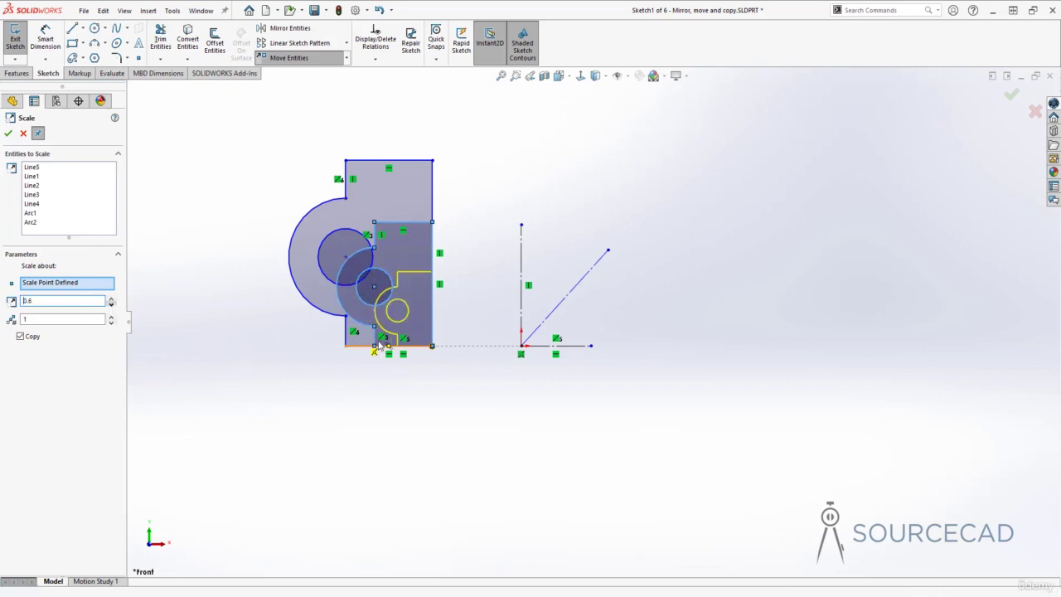
left_click(8, 133)
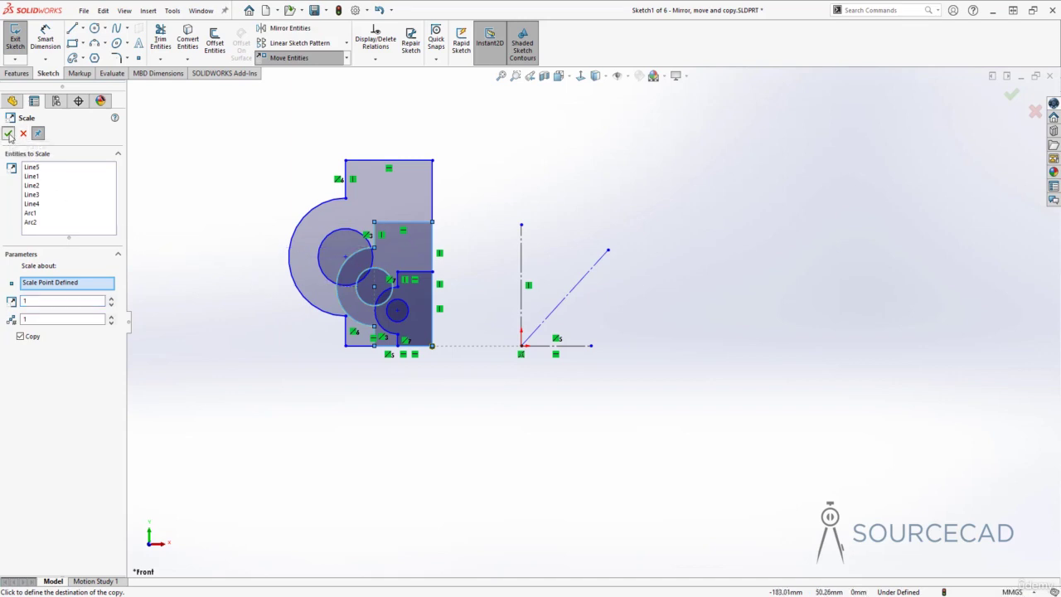
left_click(8, 134)
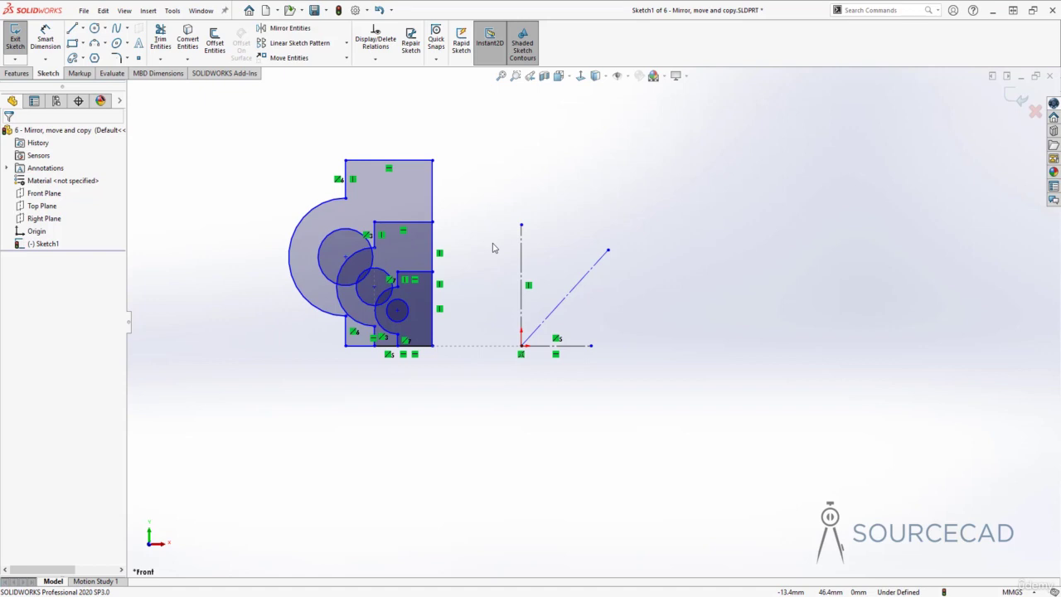
- Undo both scaled copies of the profile and clear the selection
key("ctrl+z")
key("ctrl+z")
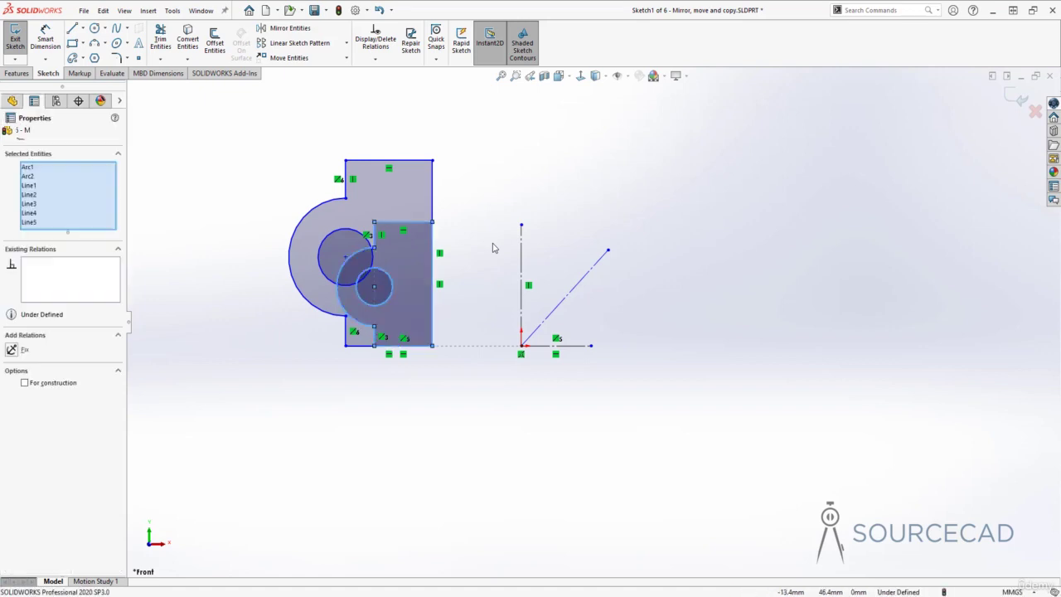
key("Escape")
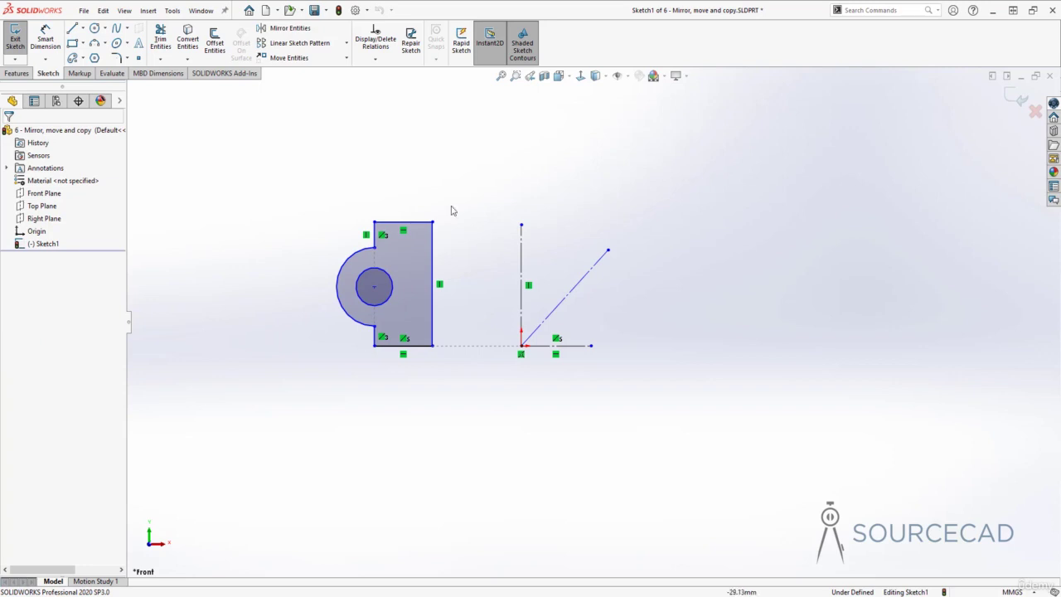
- Set up a Scale of the whole profile and its circle about the origin, with factor 1.4 and 3 copies
left_click(346, 57)
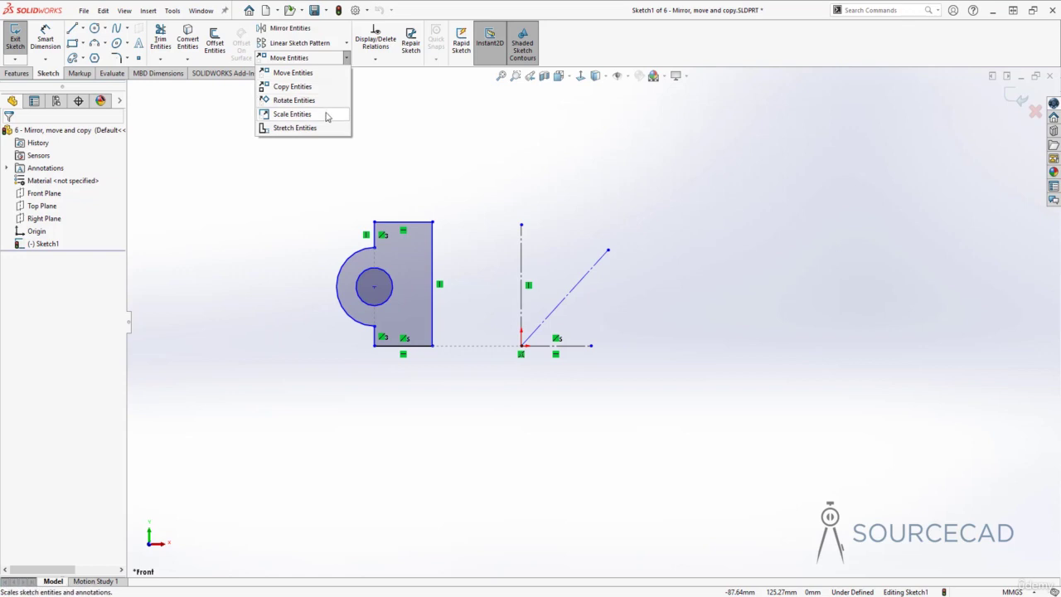
left_click(295, 114)
left_click_drag(297, 189, 477, 423)
left_click(106, 285)
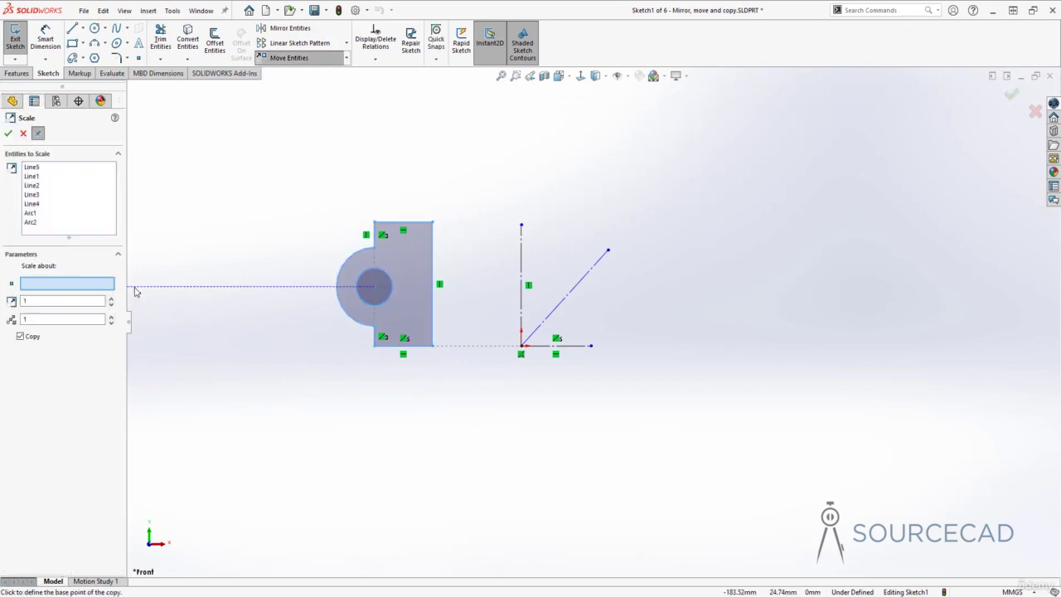
left_click(521, 347)
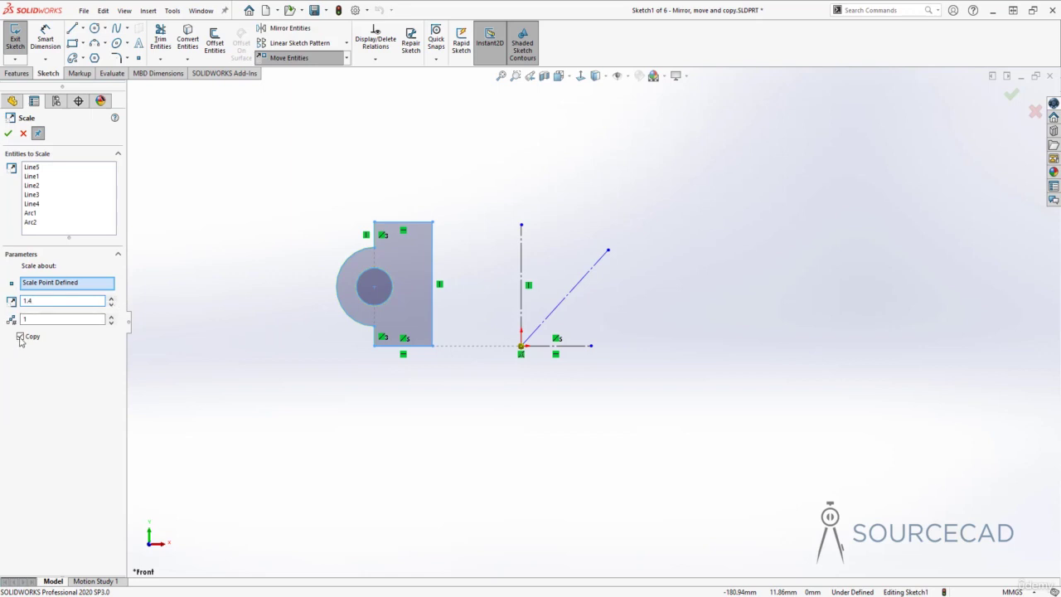
key("Tab")
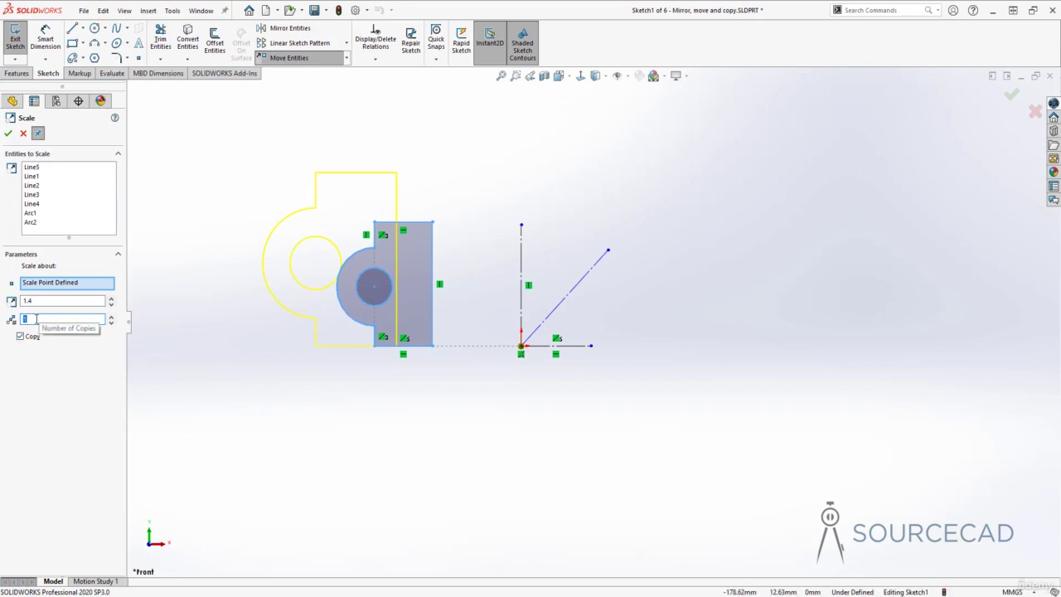
type("3")
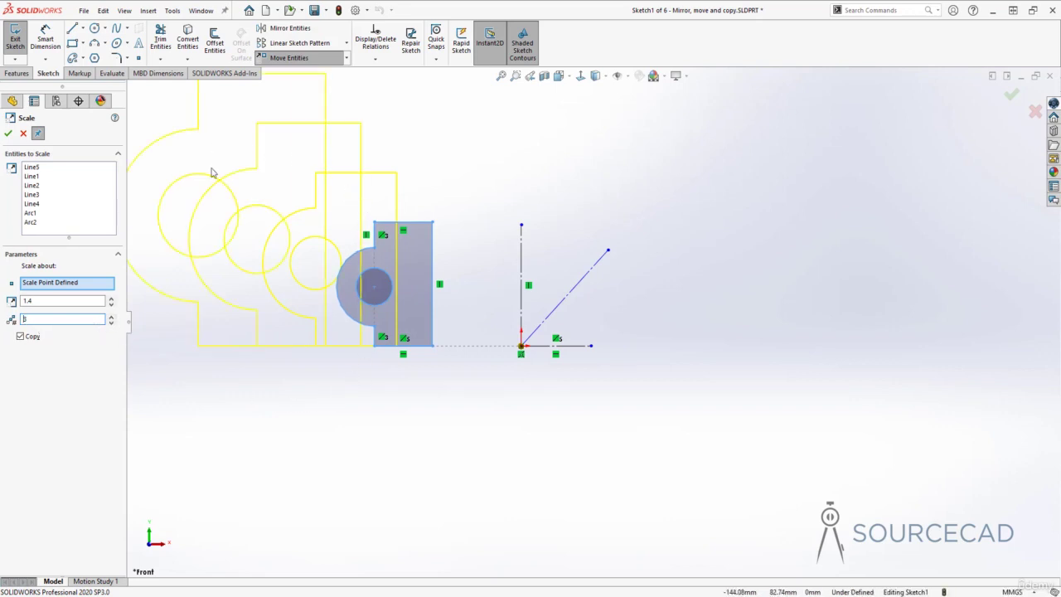
- Create the three scaled copies about the origin with a scale factor of 2, and undo the scaling
left_click(29, 300)
type("4")
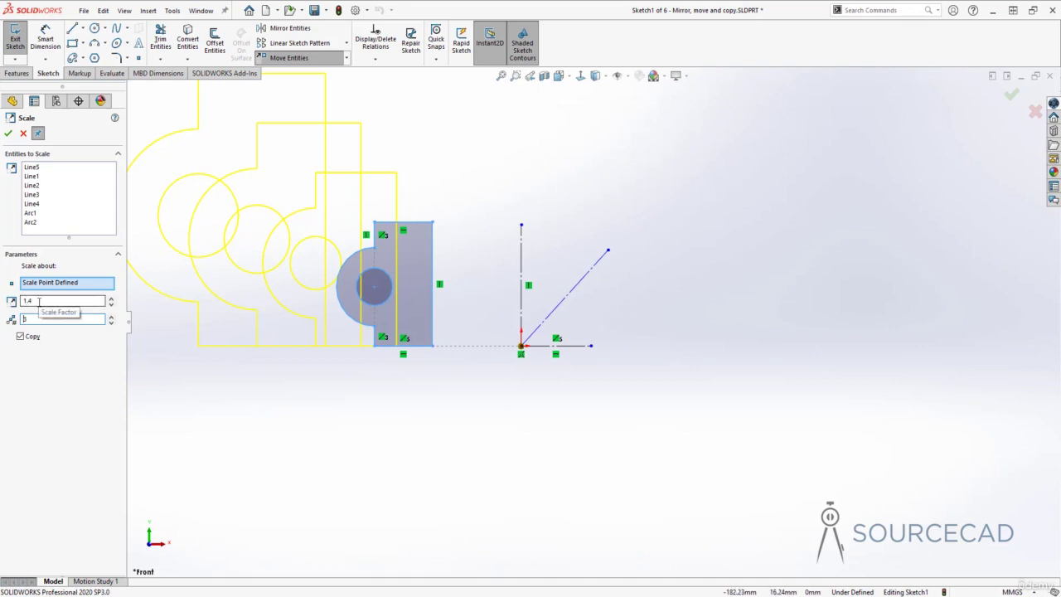
key("Tab")
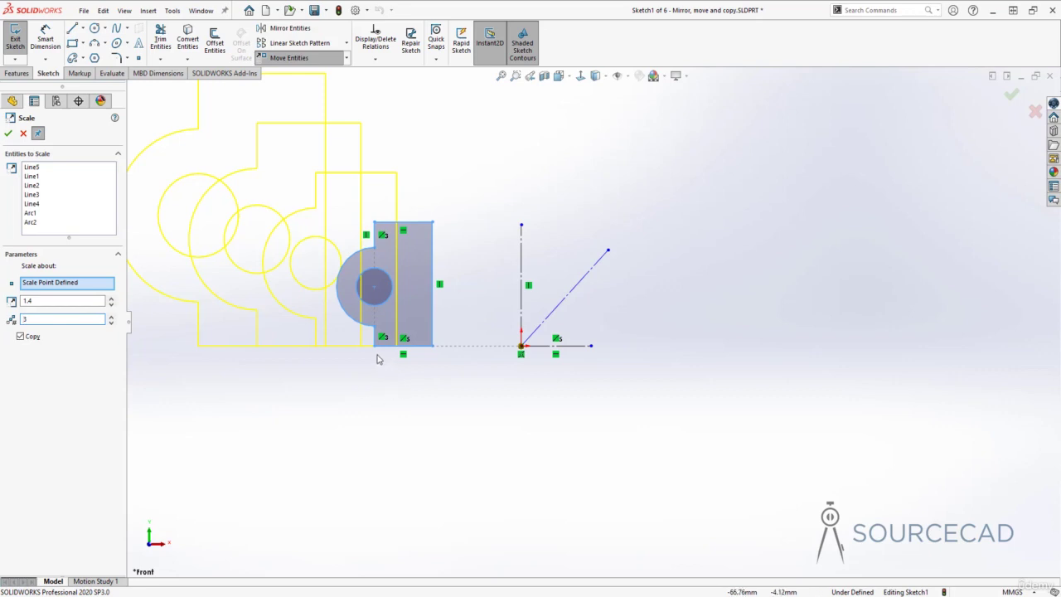
double_click(25, 301)
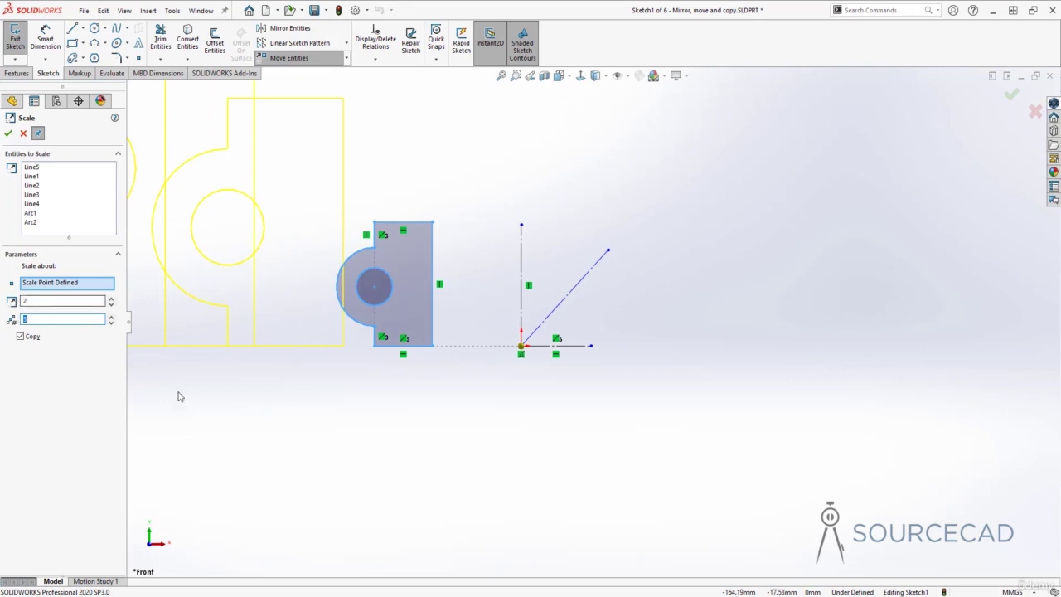
mouse_move(279, 403)
middle_mouse_down("ctrl")
mouse_move(542, 436)
mouse_move(585, 464)
middle_mouse_up("ctrl")
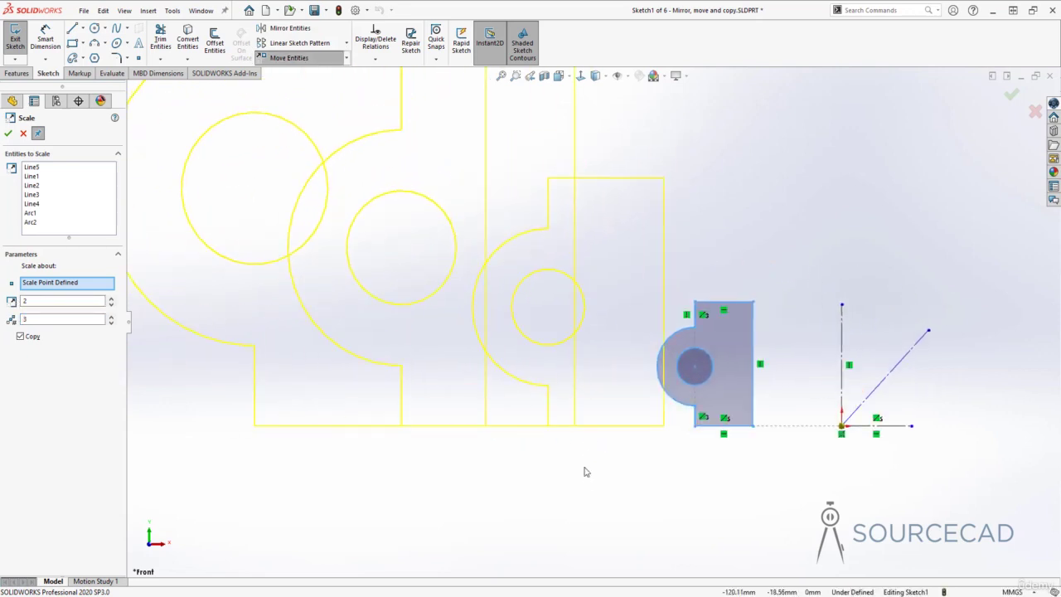
scroll(580, 457, "down", 2)
scroll(580, 458, "up", 4)
scroll(580, 457, "up", 2)
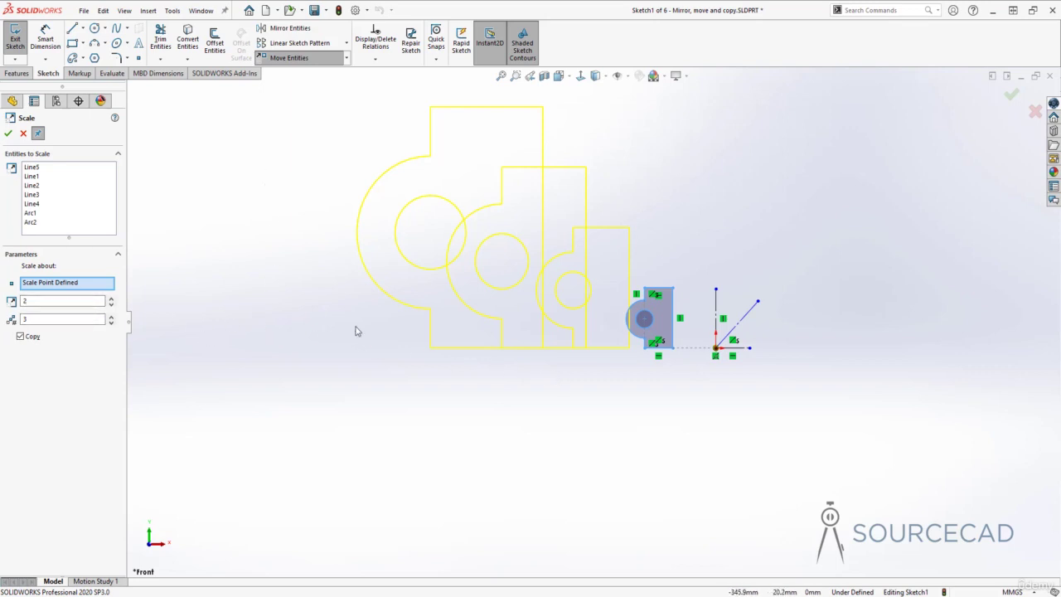
left_click(7, 133)
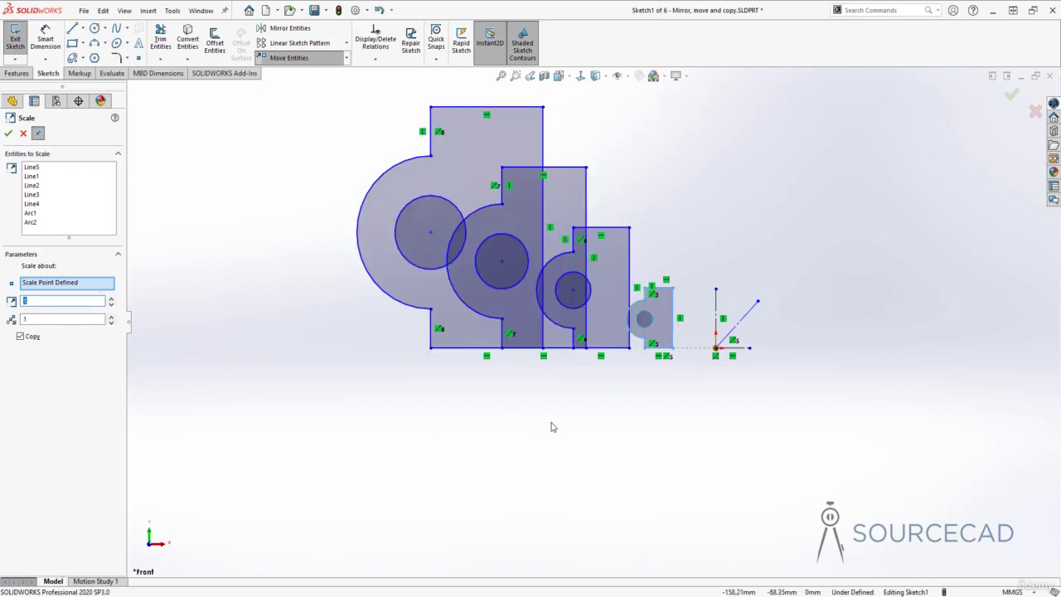
key("ctrl+z")
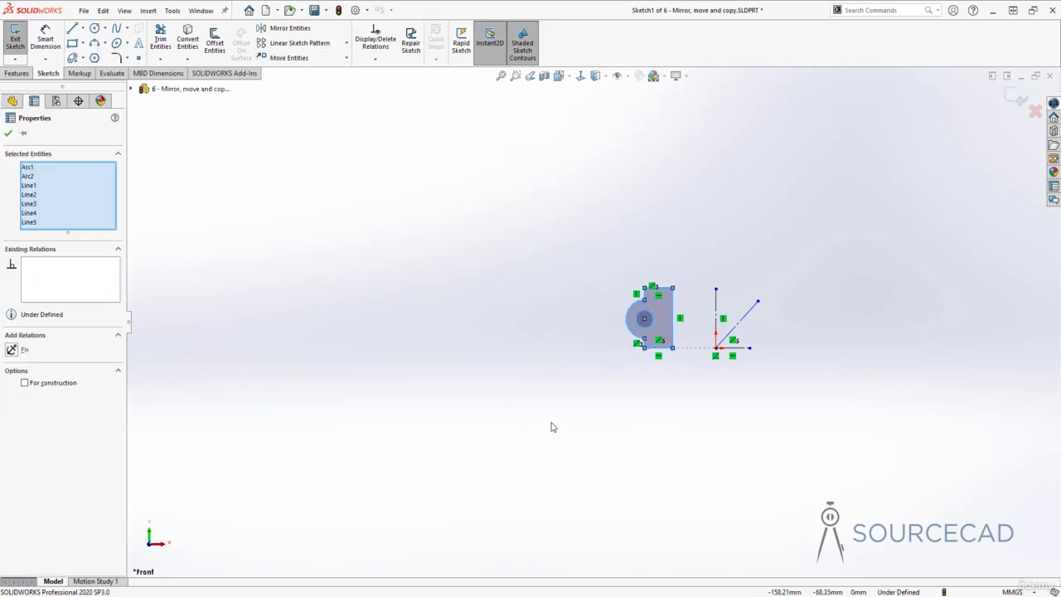
key("Escape")
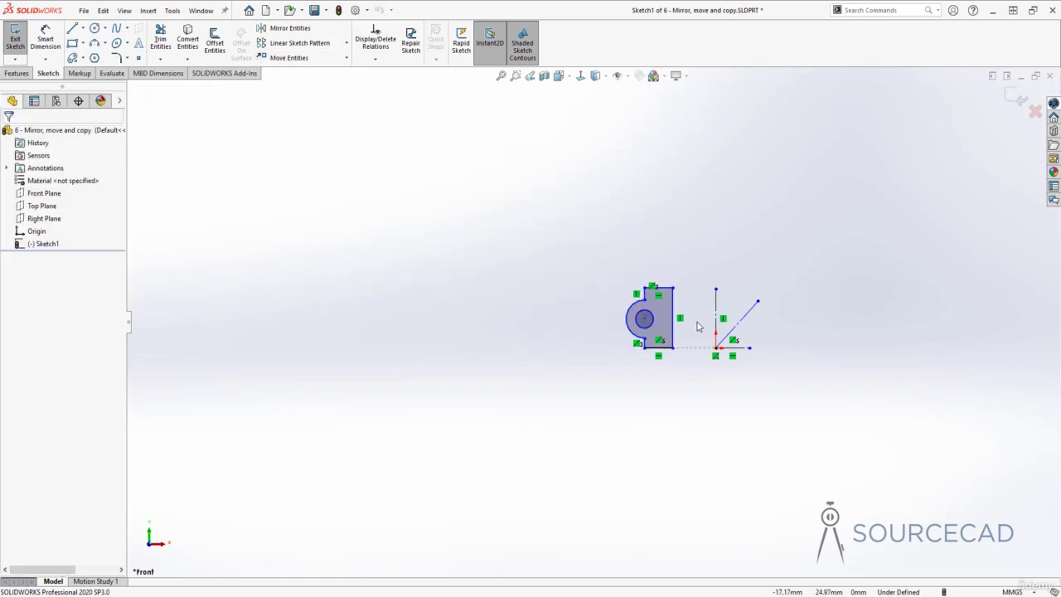
- Set up a From/To Stretch of the profile's upper-left vertical line, top line and right vertical line
middle_click_drag(696, 322, 557, 342, "ctrl")
scroll(557, 342, "down", 5)
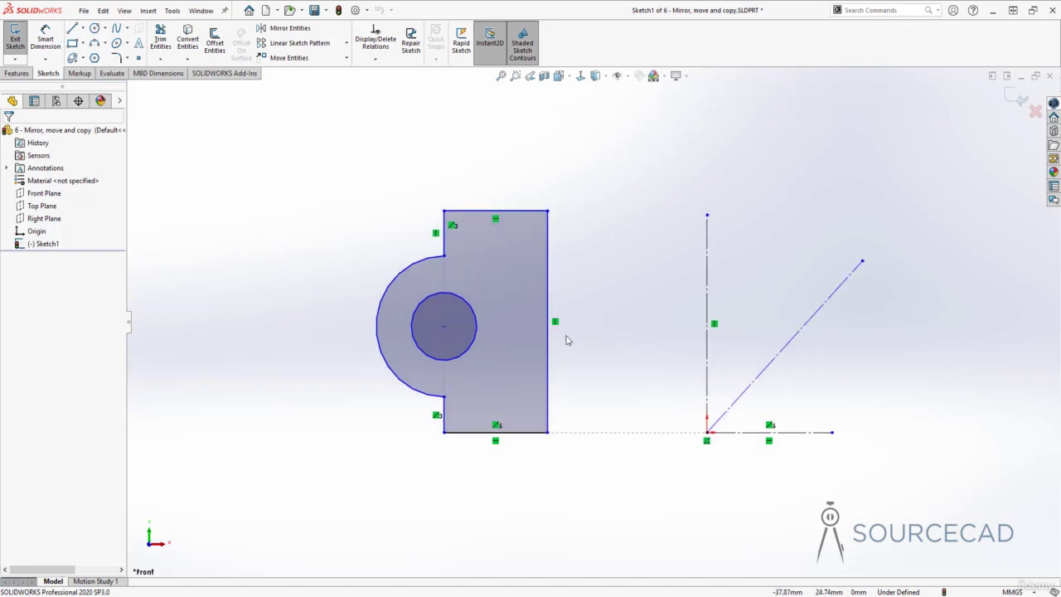
middle_click_drag(584, 348, 542, 337, "ctrl")
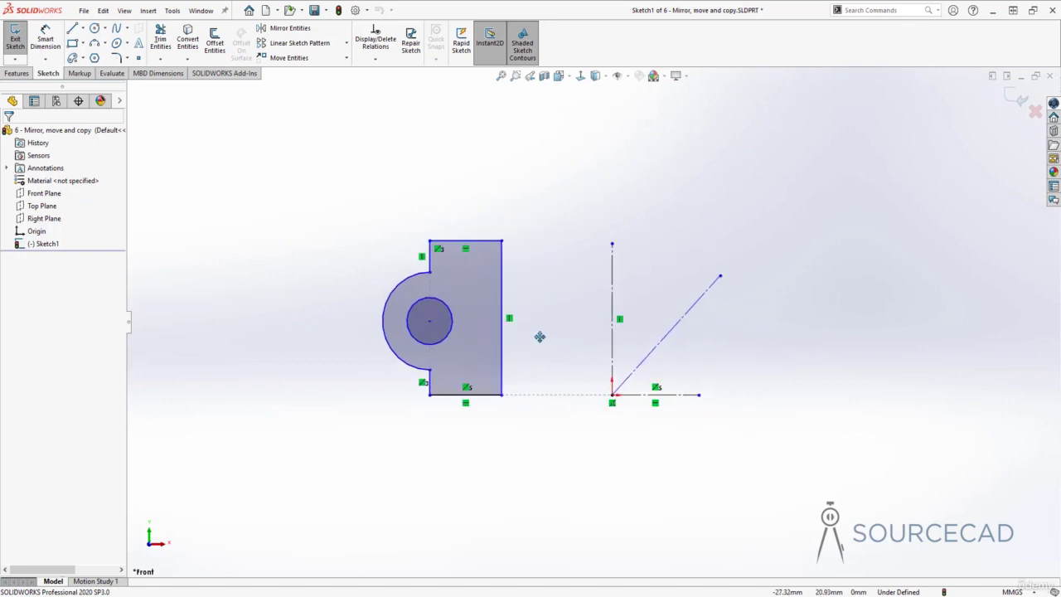
left_click(346, 58)
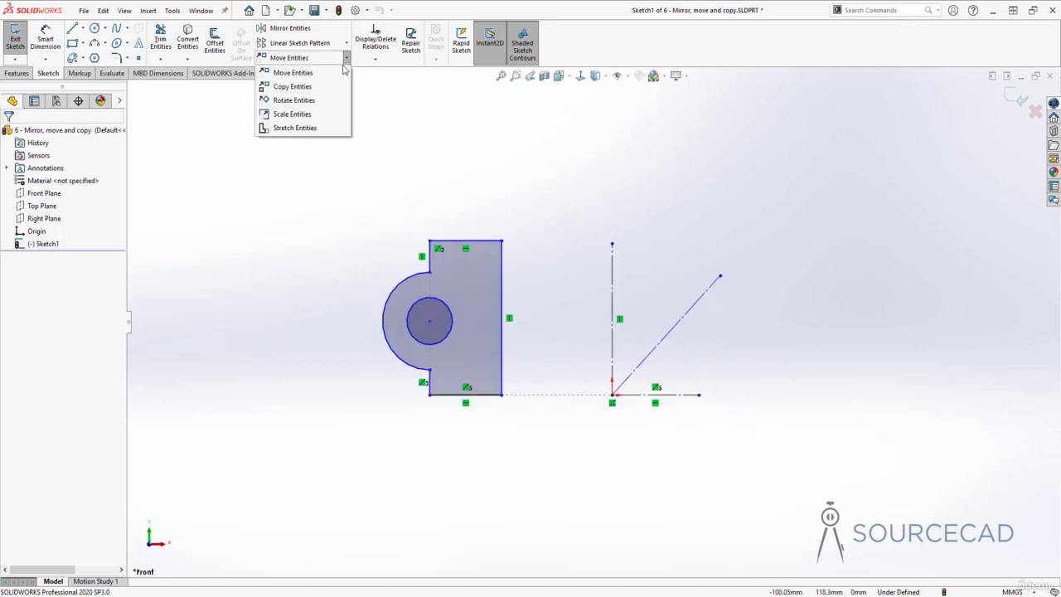
left_click(314, 127)
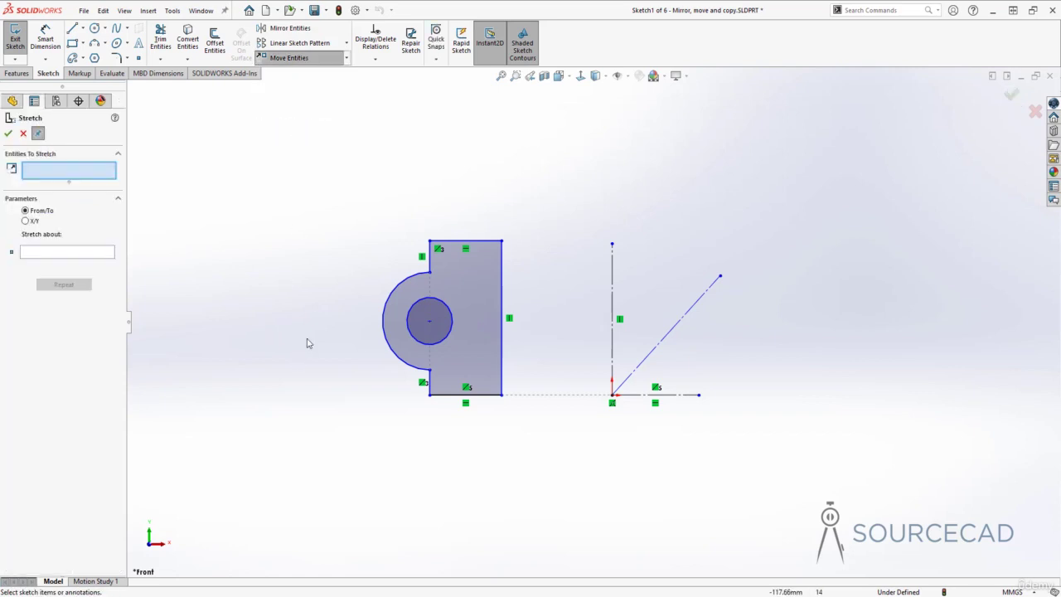
left_click(430, 256)
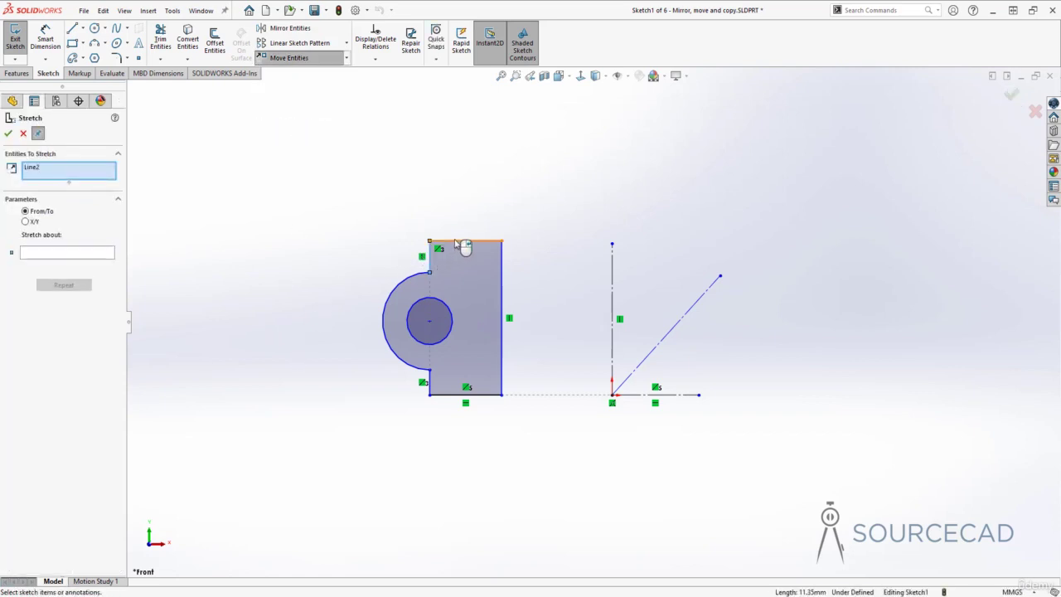
left_click(466, 241)
left_click(502, 284)
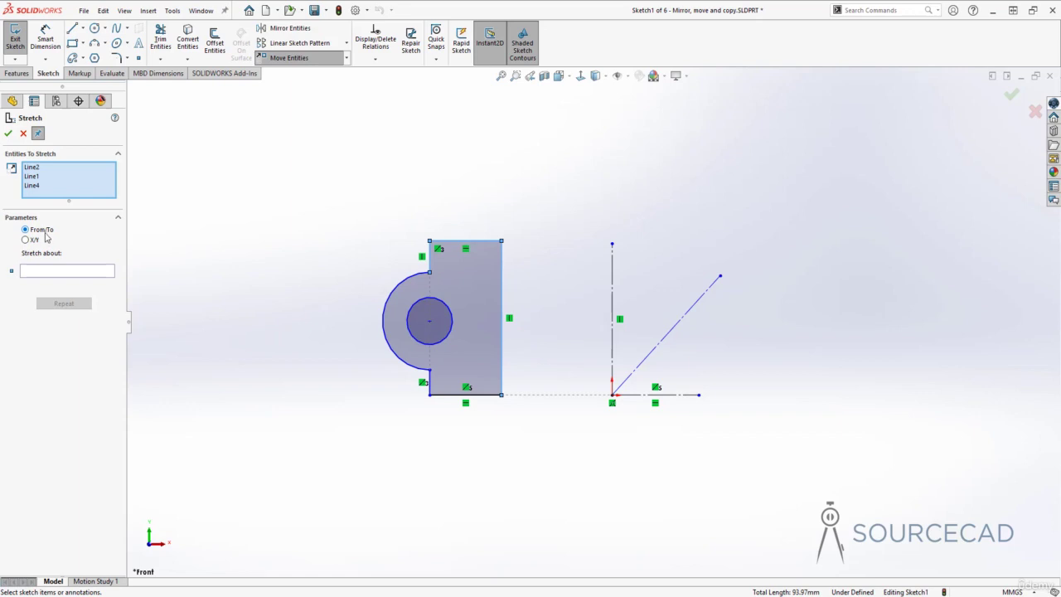
- Stretch the chosen lines straight upward, using the profile's top-right corner as the base point
left_click(60, 273)
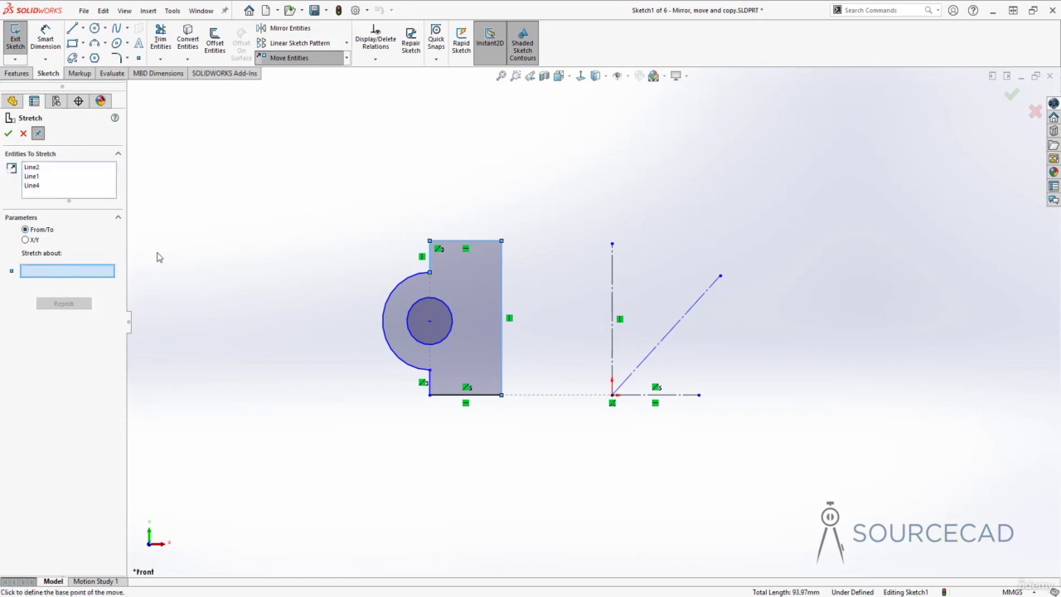
left_click(501, 241)
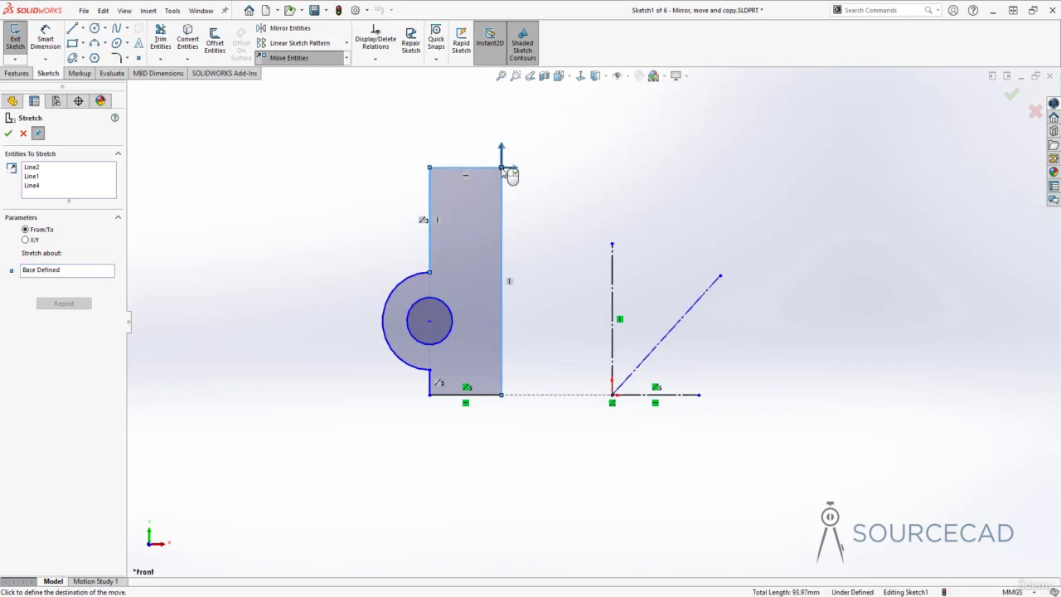
left_click(502, 240)
left_click_drag(502, 250, 502, 199)
left_click(502, 200)
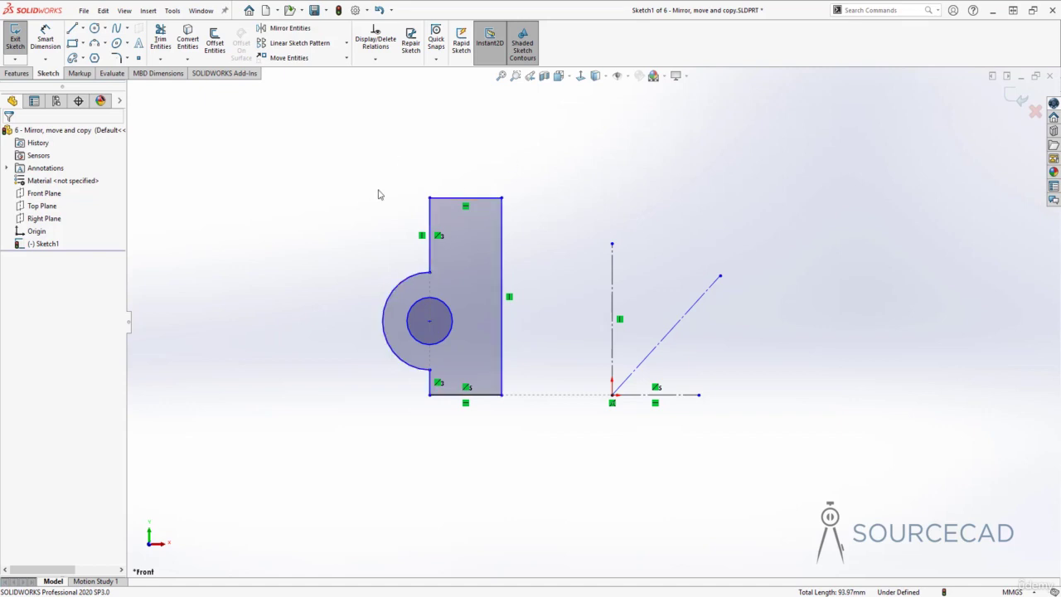
- Stretch all profile entities and the circle, except the bottom line, straight upward with From/To, using the profile's top-right corner as the base point
left_click(347, 57)
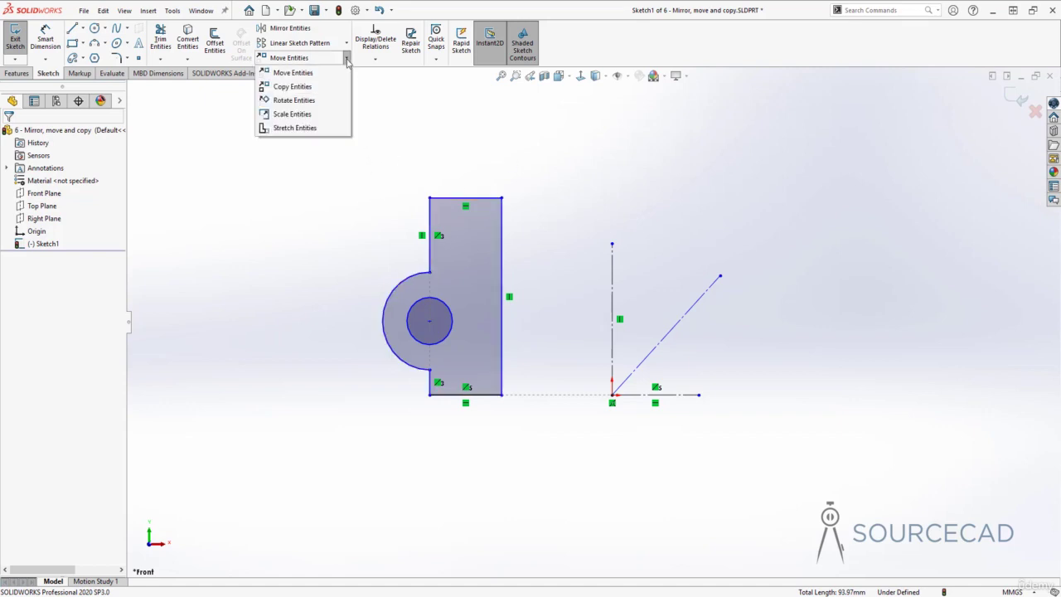
left_click(315, 131)
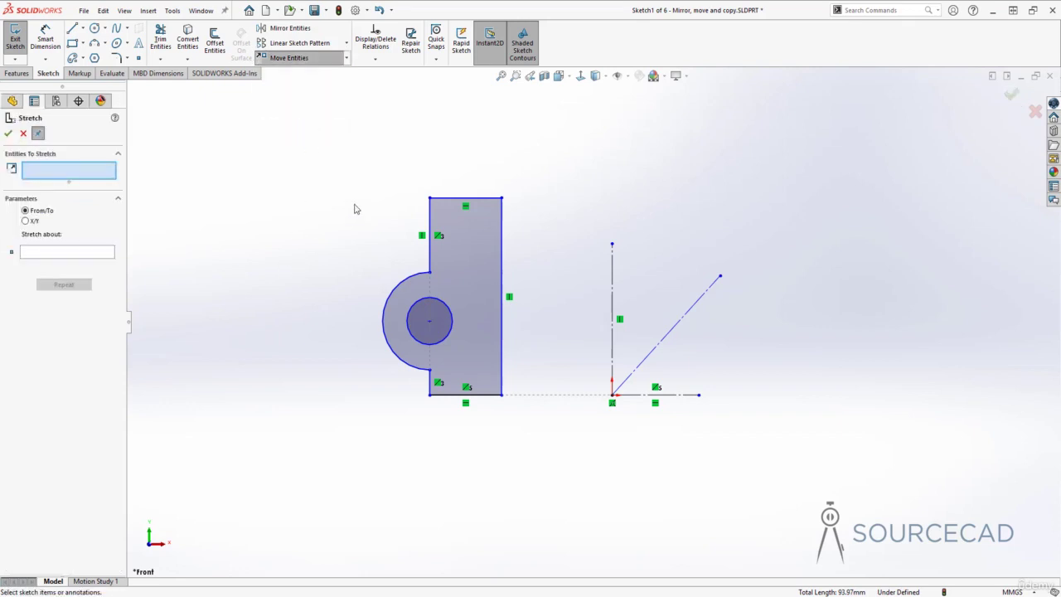
mouse_move(343, 152)
left_mouse_down()
mouse_move(512, 346)
mouse_move(535, 391)
left_mouse_up()
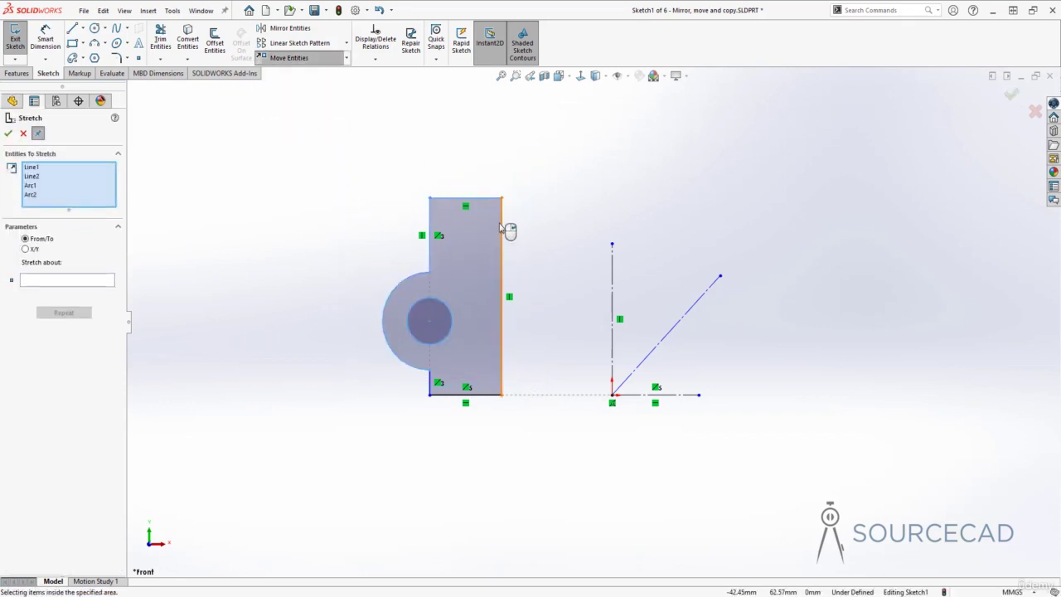
left_click_drag(526, 377, 370, 155)
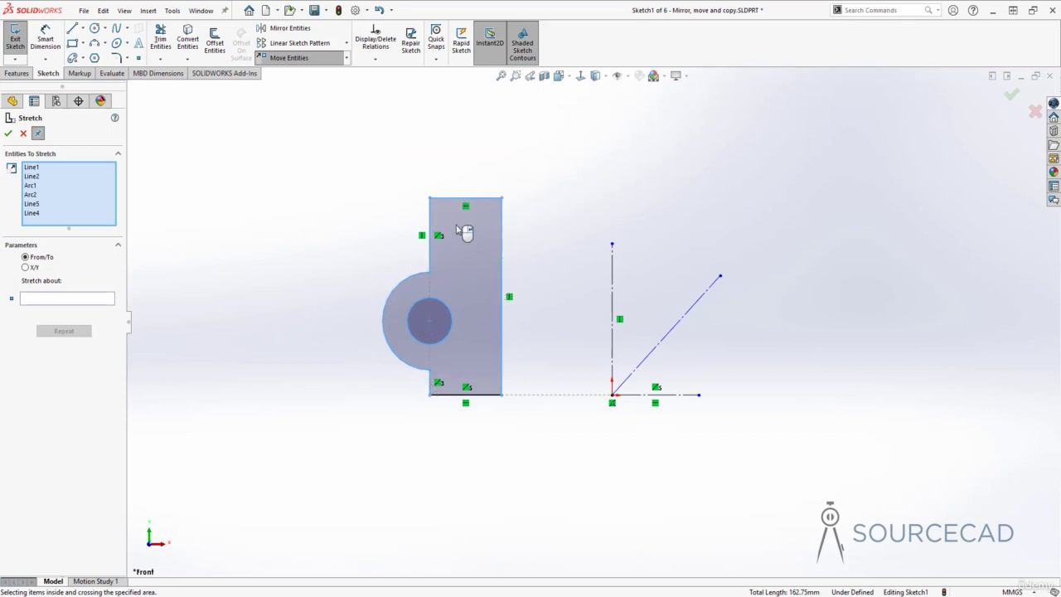
left_click(81, 300)
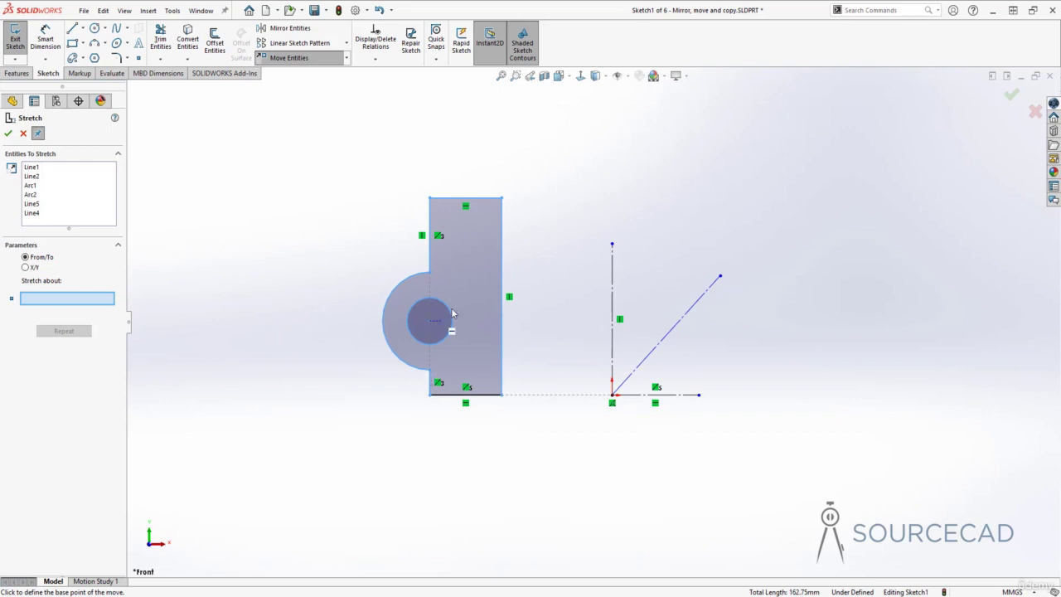
left_click(501, 199)
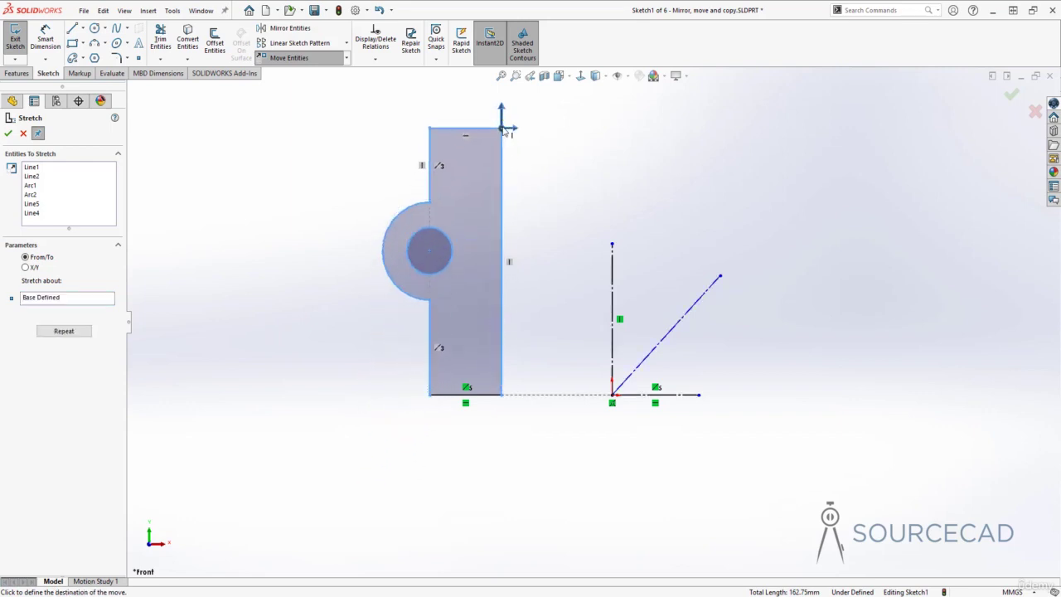
left_click(502, 119)
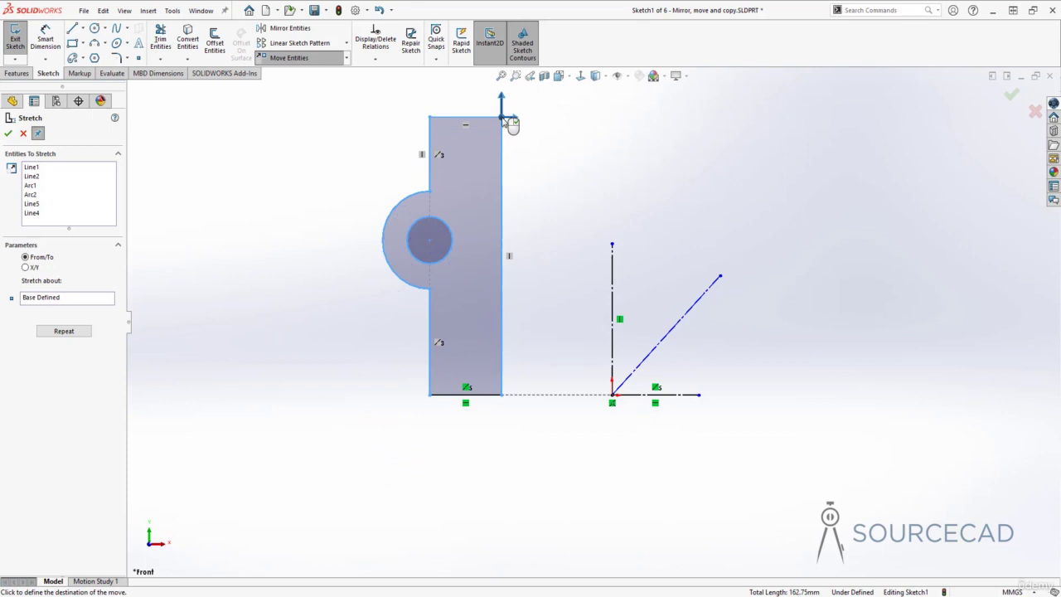
right_click(503, 120)
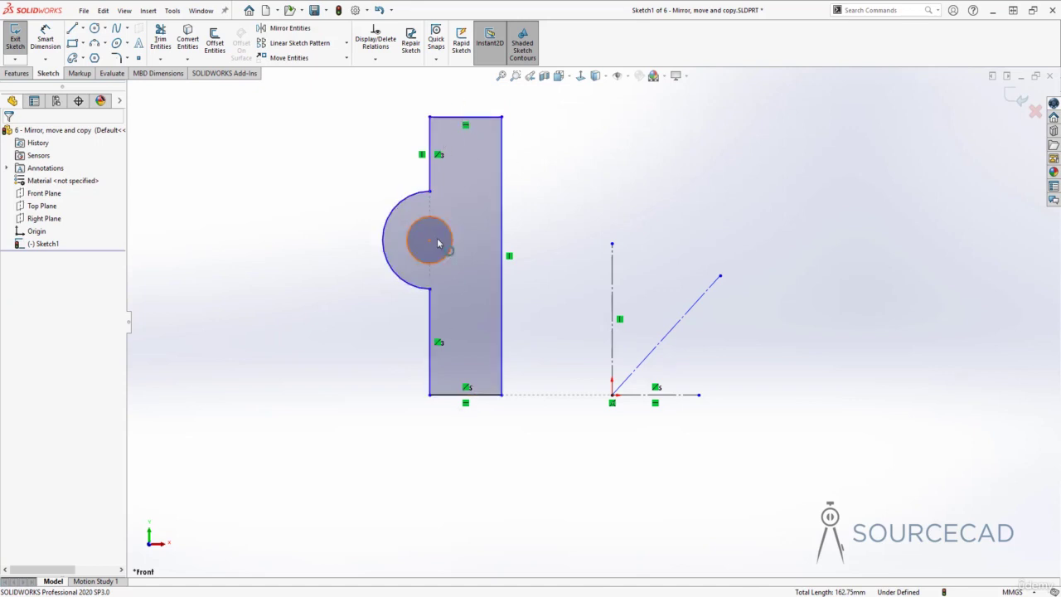
- Stretch all profile entities and the circle, except the right vertical line, horizontally to the left with From/To, using the bottom-left corner as the base point
left_click(346, 57)
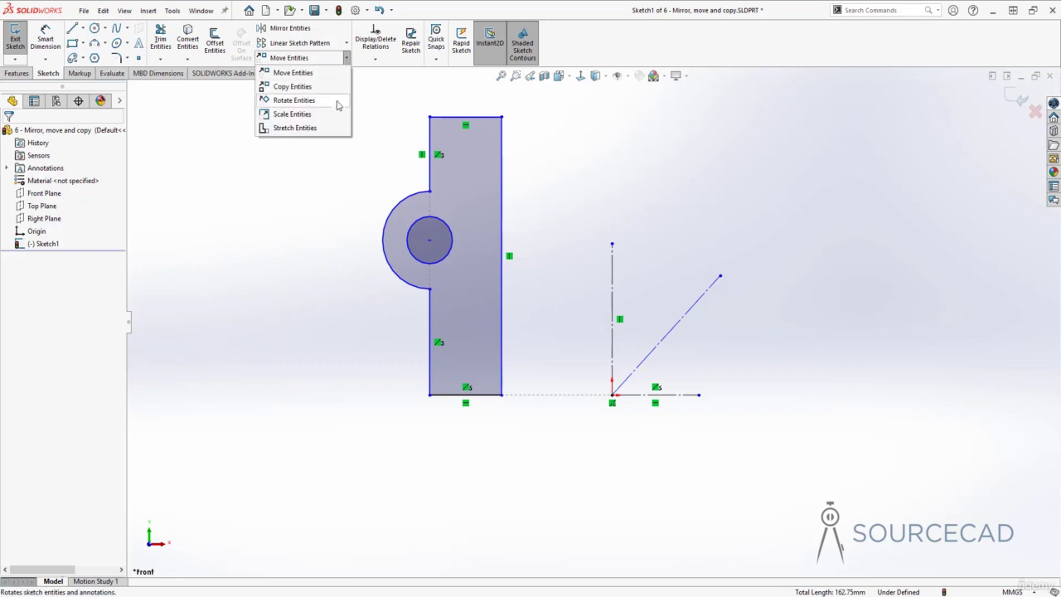
left_click(291, 128)
mouse_move(465, 94)
left_mouse_down()
mouse_move(419, 360)
mouse_move(379, 473)
left_mouse_up()
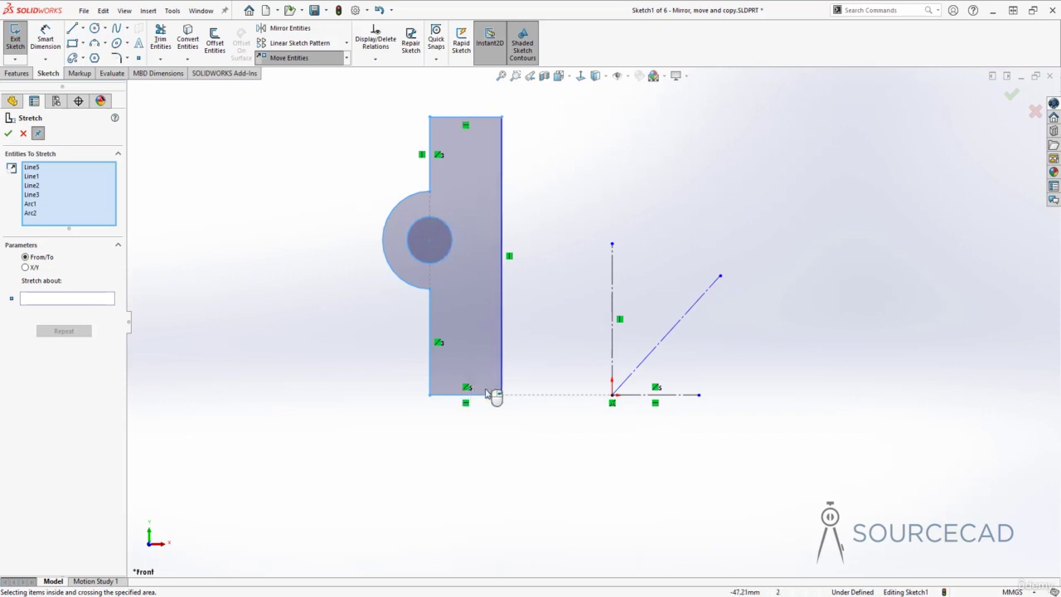
left_click(58, 298)
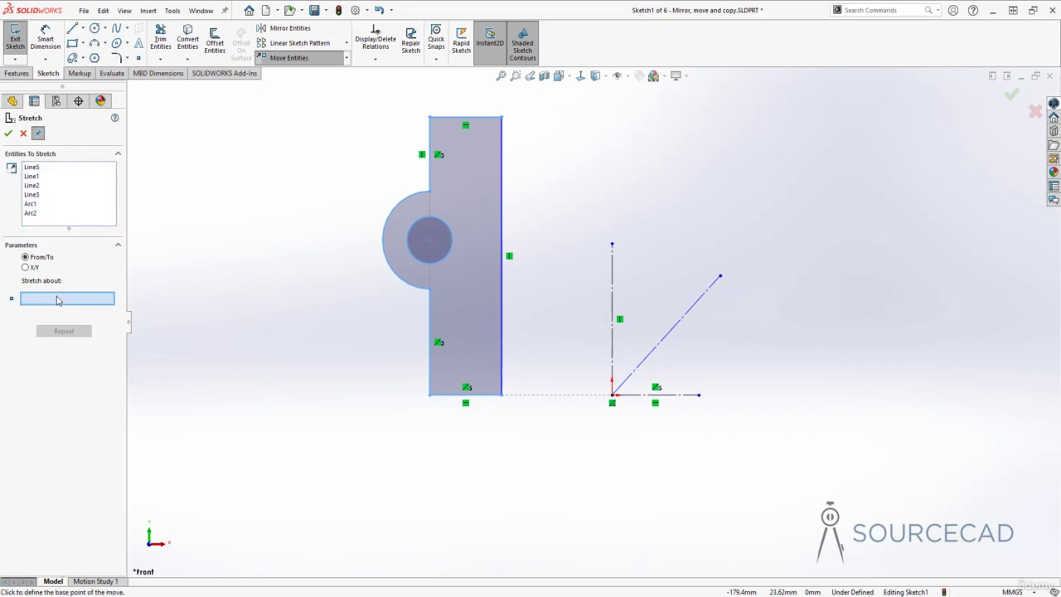
left_click(429, 396)
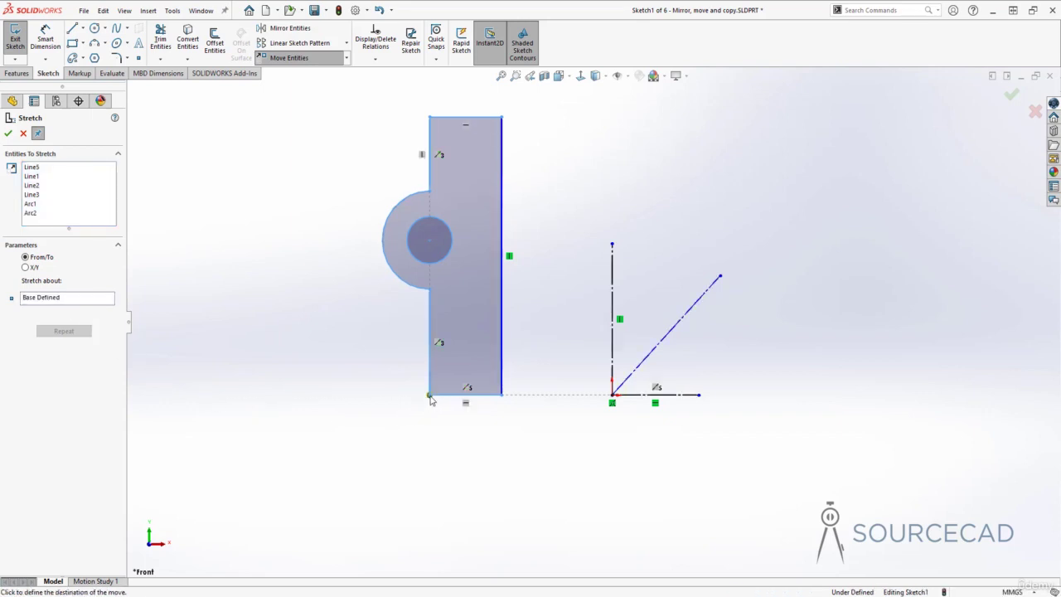
left_click(330, 398)
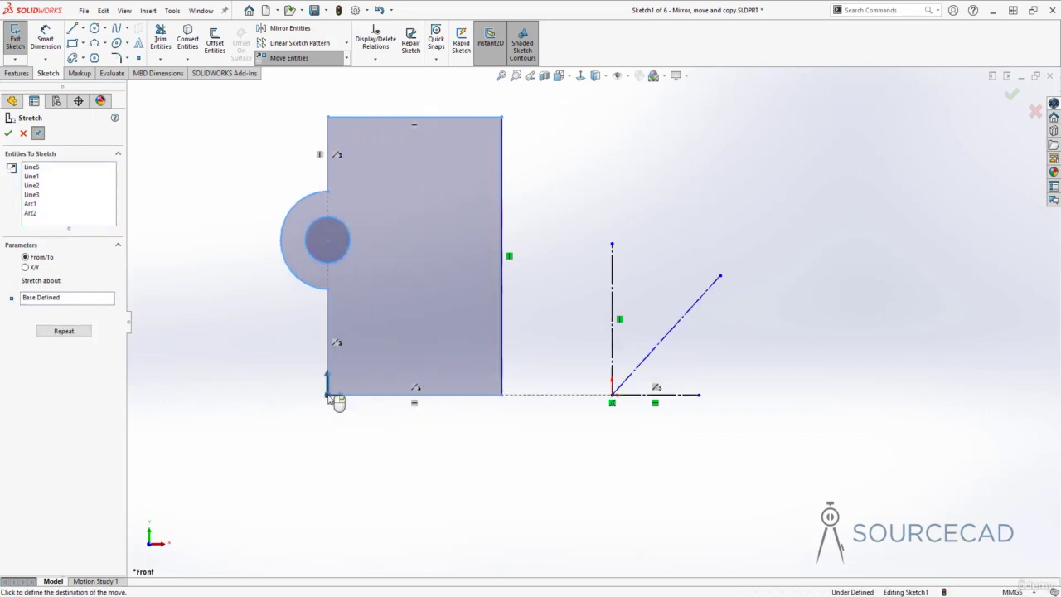
key("Escape")
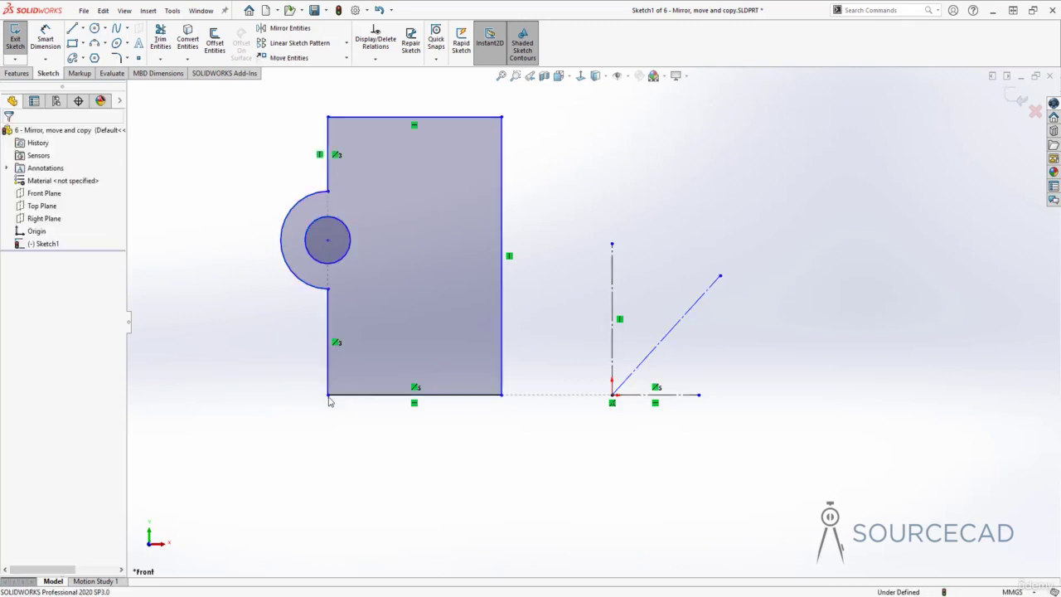